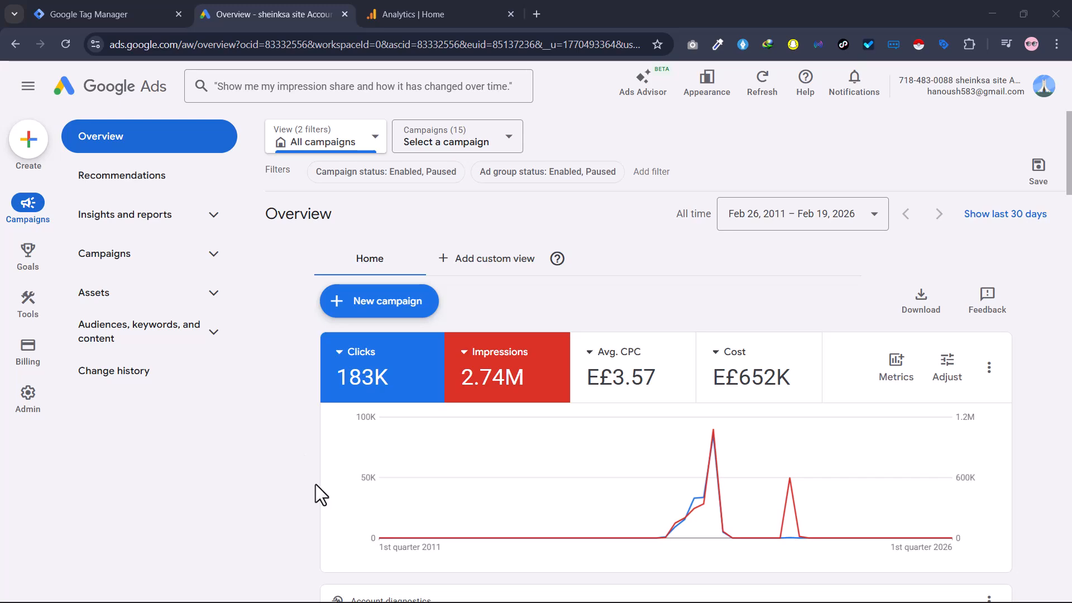
Open the Google tag's management details through the data manager and copy its destination ID
{"action": "mouse_move", "coordinate": [28, 304]}
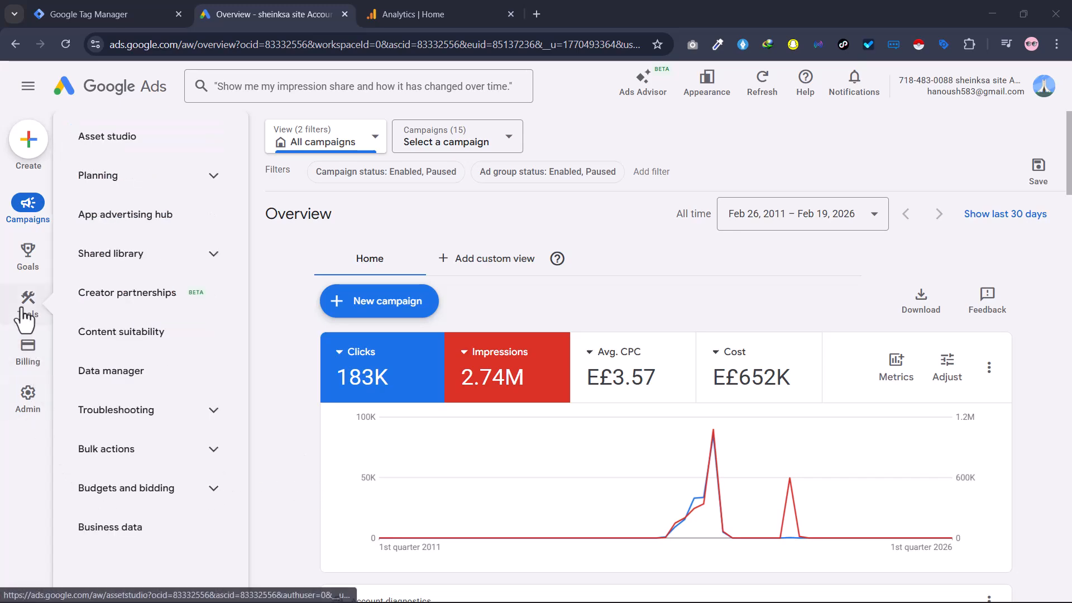
{"action": "left_click", "coordinate": [97, 375]}
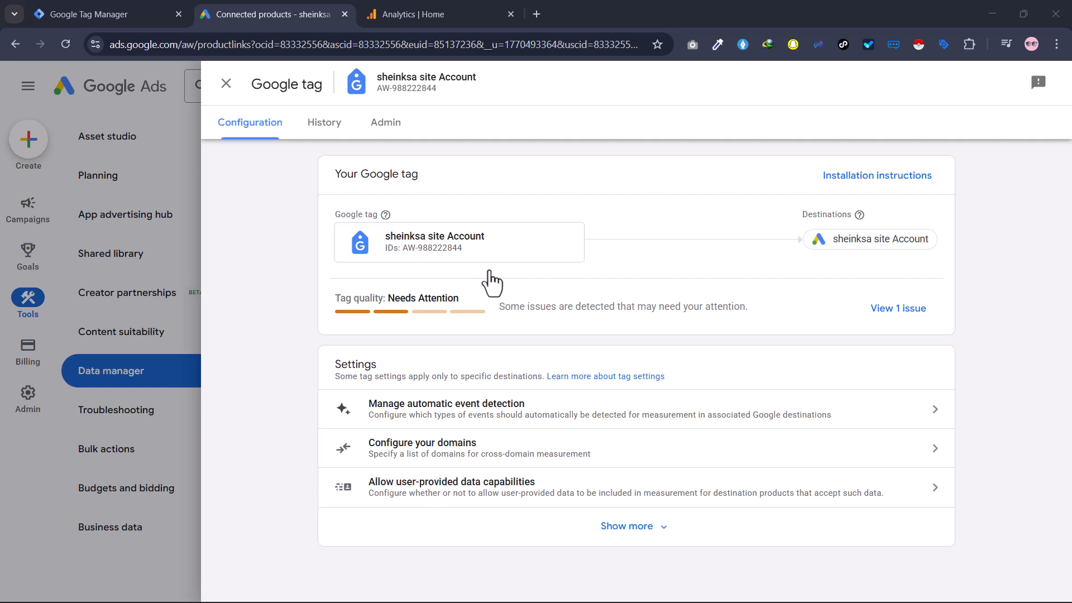
{"action": "left_click", "coordinate": [449, 258]}
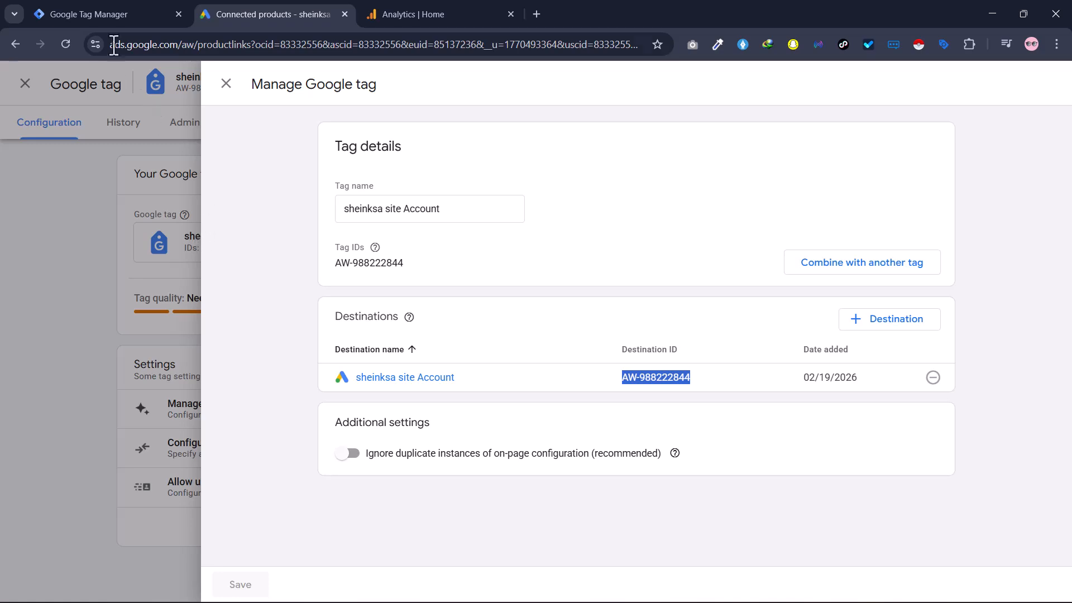
Switch to Google Tag Manager and create a Google Tag named "Google Ads Config Tag" with the copied tag ID, firing on Initialization - All Pages
{"action": "left_click", "coordinate": [93, 14]}
{"action": "left_click", "coordinate": [43, 122]}
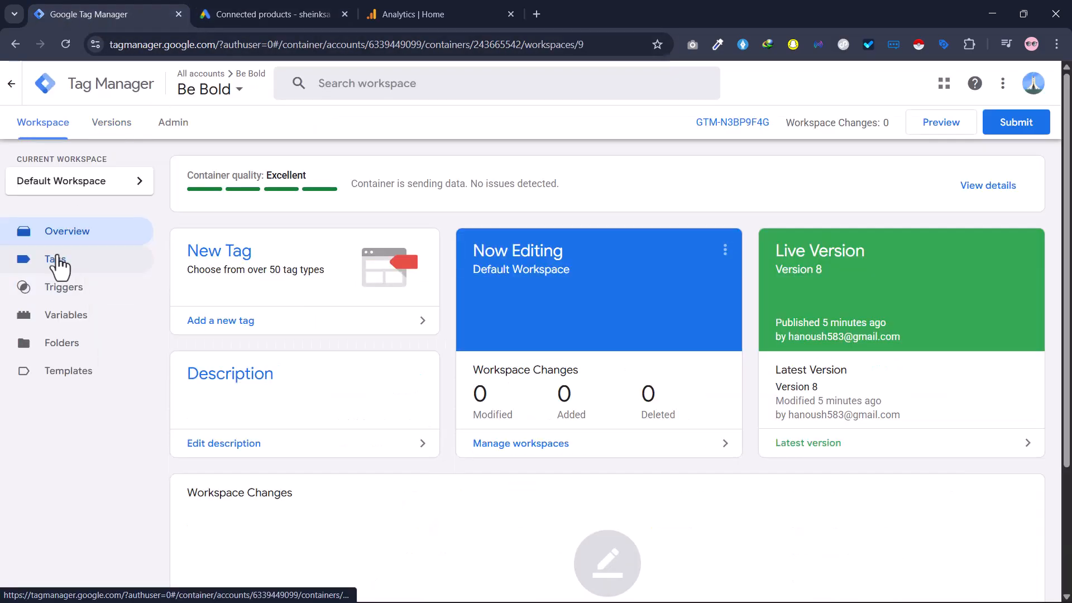
{"action": "left_click", "coordinate": [56, 259]}
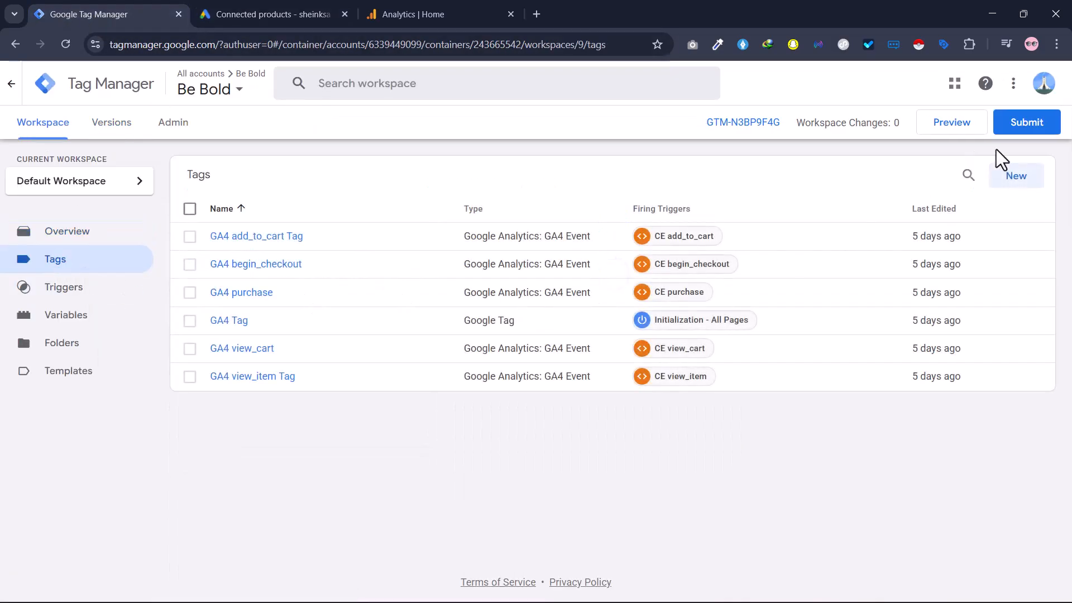
{"action": "left_click", "coordinate": [1018, 182]}
{"action": "left_click", "coordinate": [527, 253]}
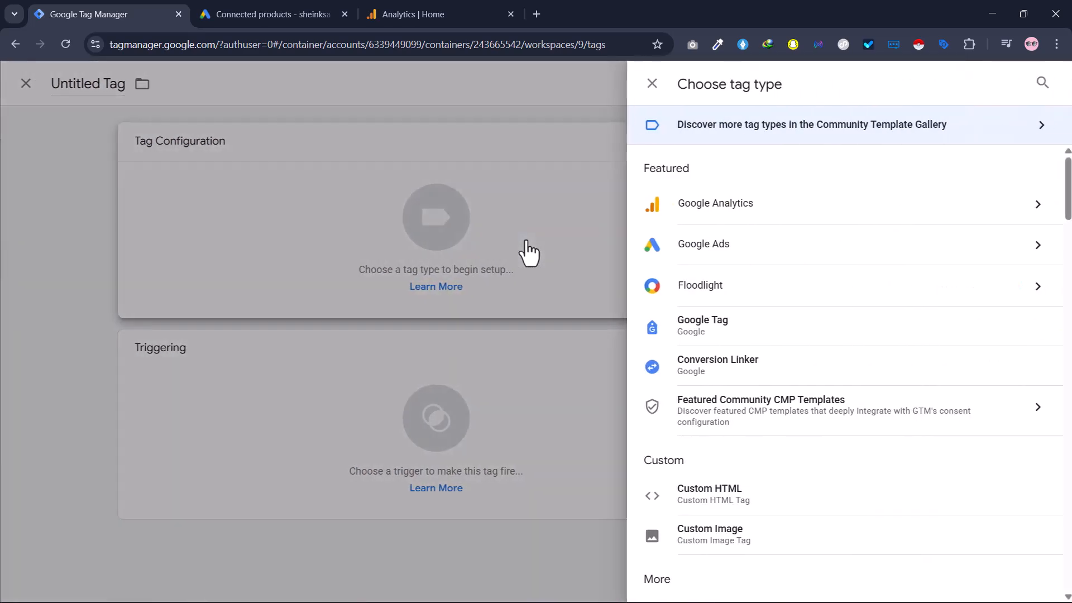
{"action": "left_click", "coordinate": [717, 329]}
{"action": "left_click", "coordinate": [401, 290]}
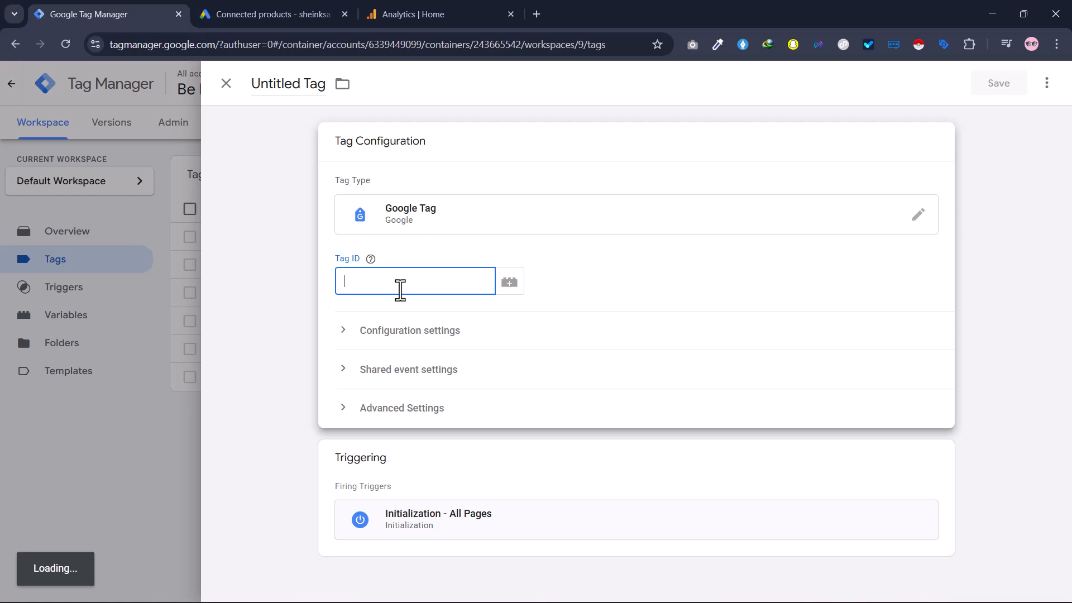
{"action": "type", "text": "AW-988222844"}
{"action": "left_click", "coordinate": [283, 160]}
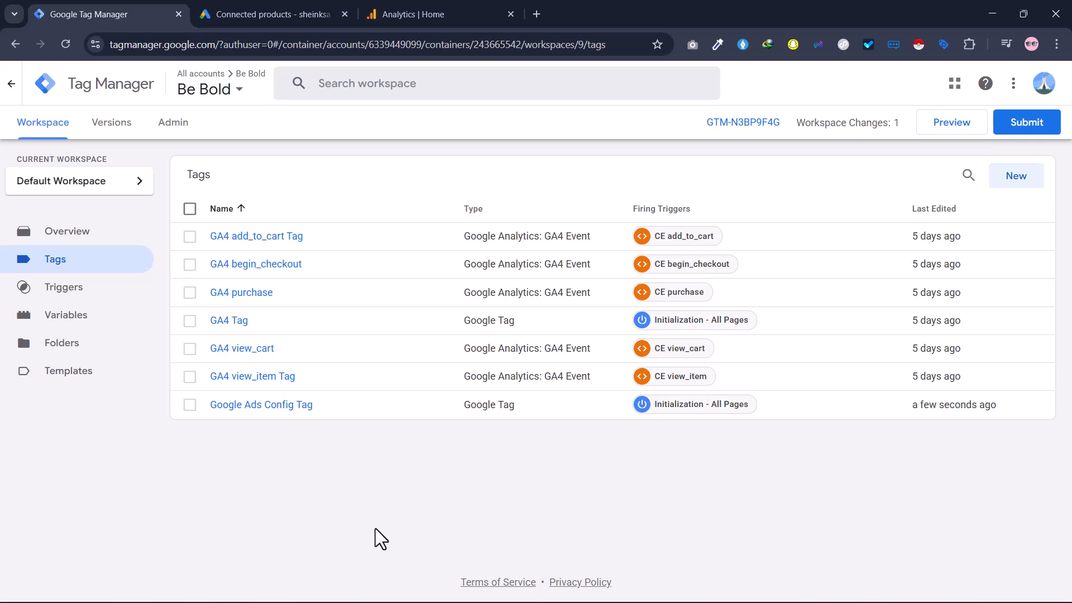
{"action": "left_click", "coordinate": [940, 127]}
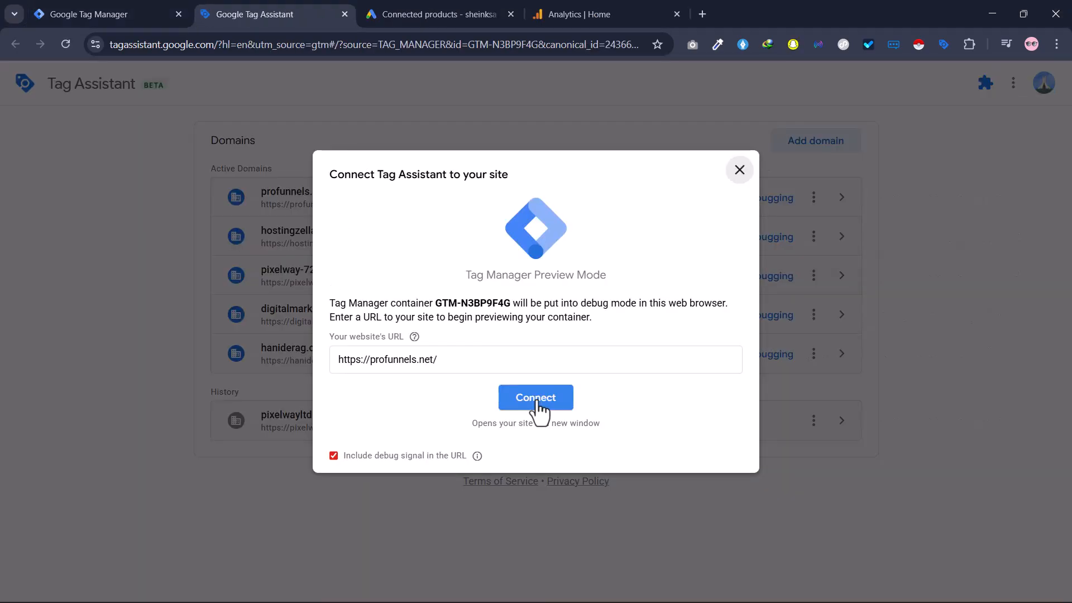
{"action": "left_click", "coordinate": [537, 400]}
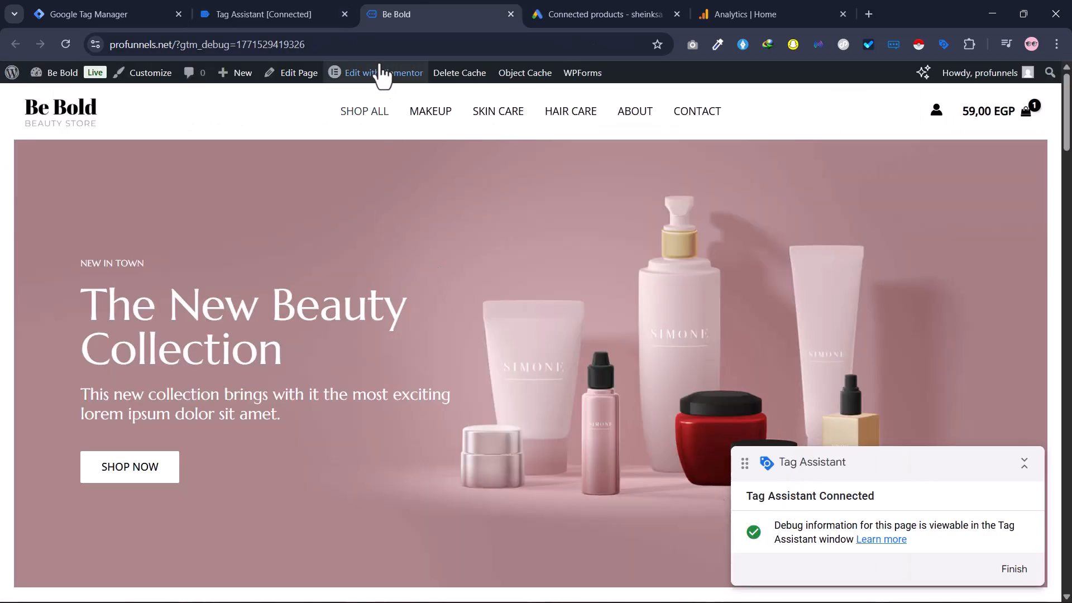
{"action": "left_click", "coordinate": [303, 19]}
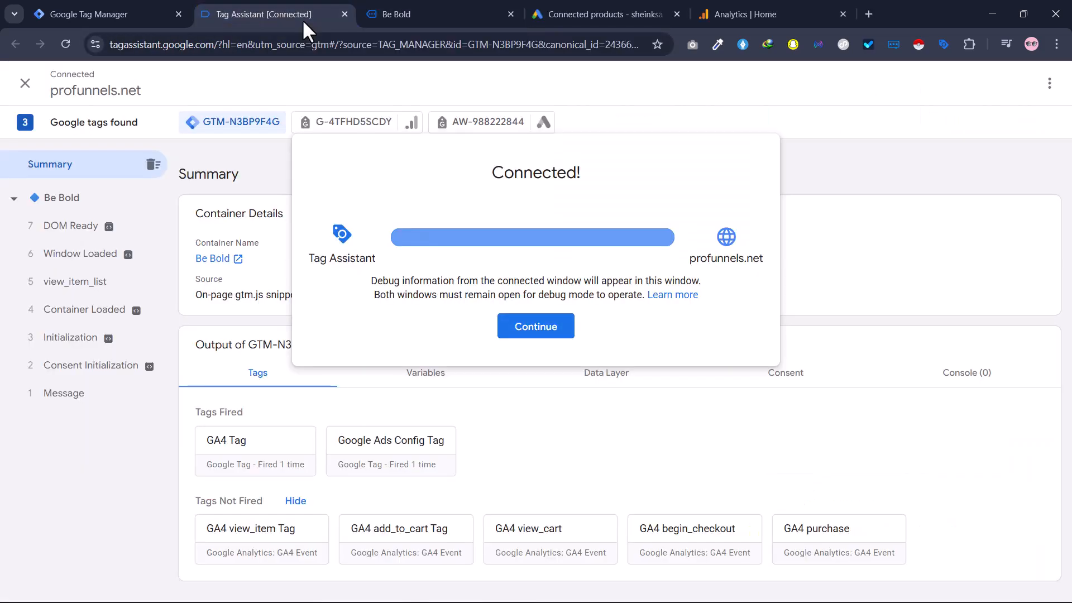
{"action": "left_click", "coordinate": [537, 329]}
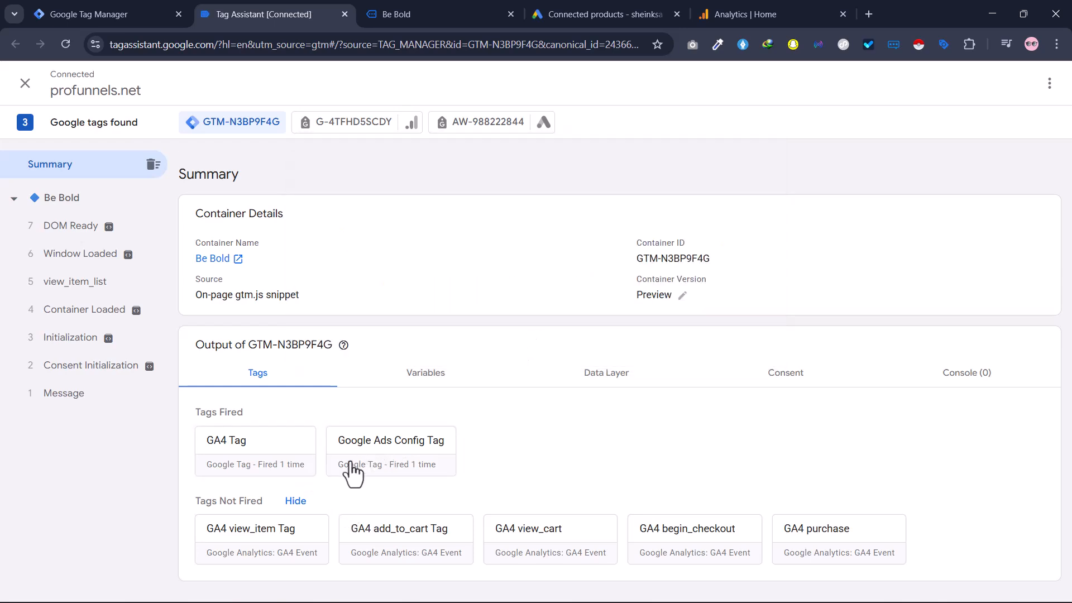
Examine the firing details of Google Ads Config Tag, and close Tag Assistant and the previewed store page
{"action": "left_click", "coordinate": [407, 446]}
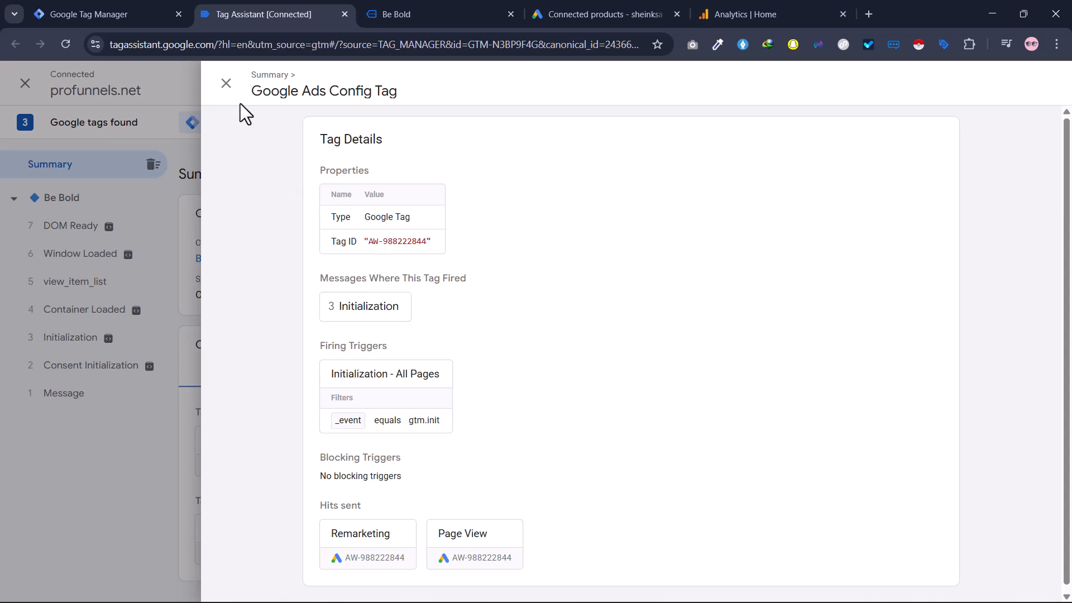
{"action": "left_click", "coordinate": [226, 83]}
{"action": "left_click", "coordinate": [344, 13]}
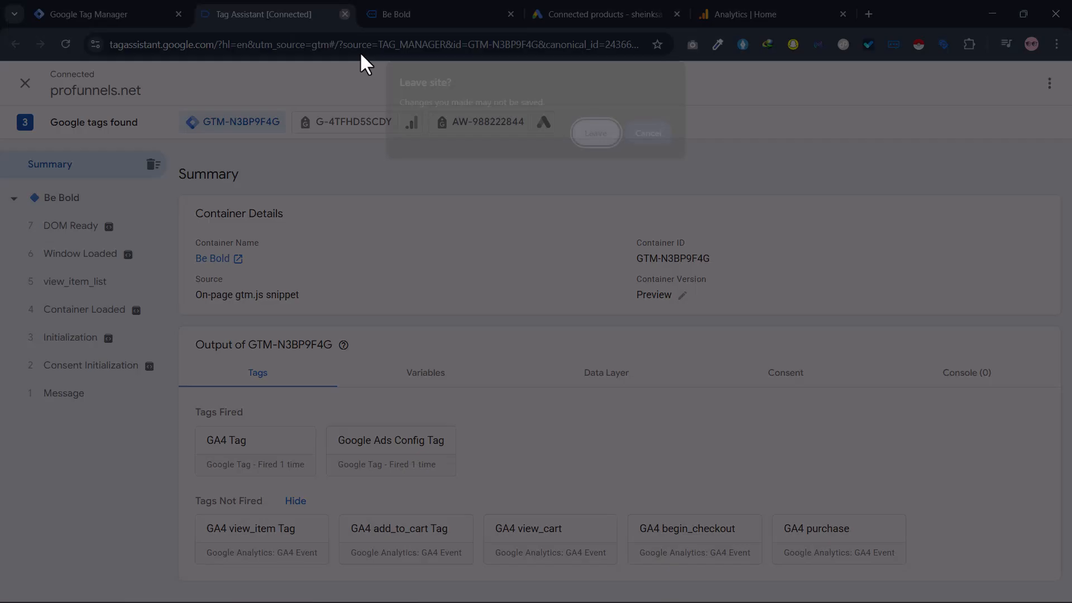
{"action": "left_click", "coordinate": [596, 136]}
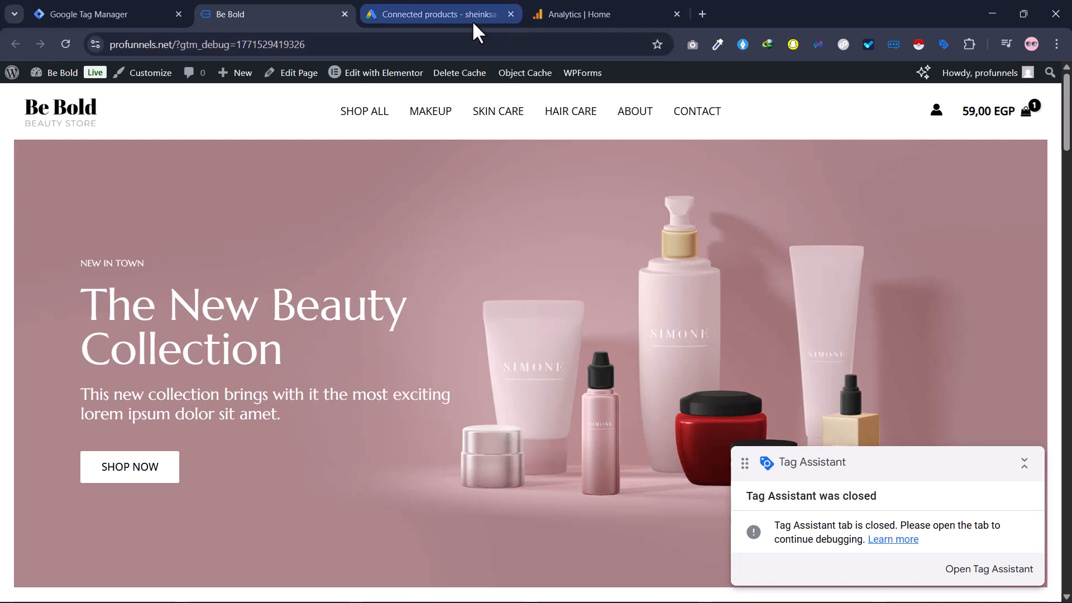
{"action": "left_click", "coordinate": [345, 14]}
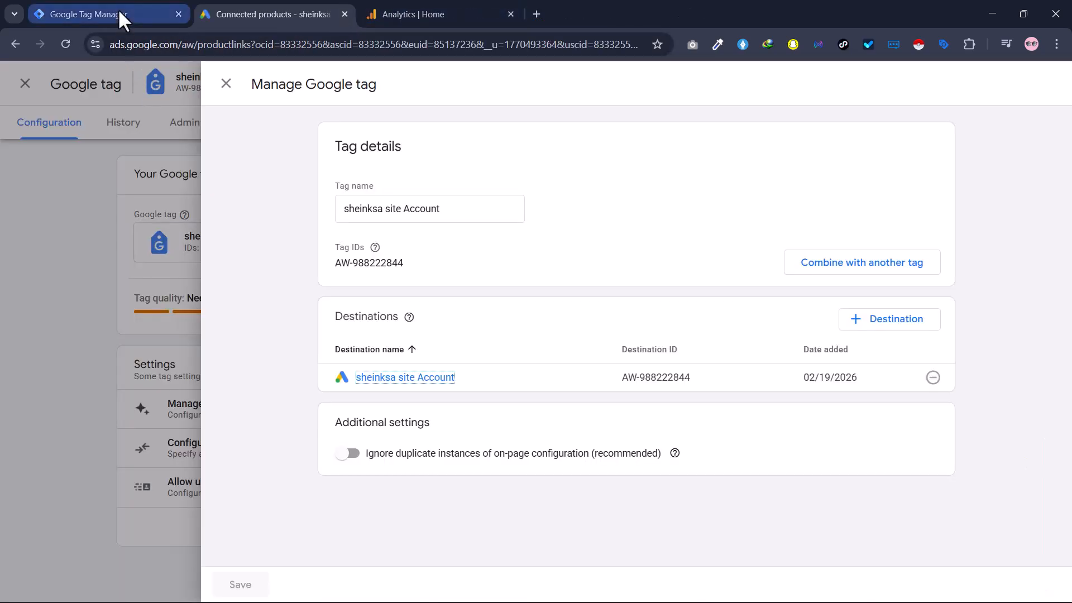
Publish the Tag Manager workspace changes as a version named "google ads config tag added"
{"action": "left_click", "coordinate": [118, 9]}
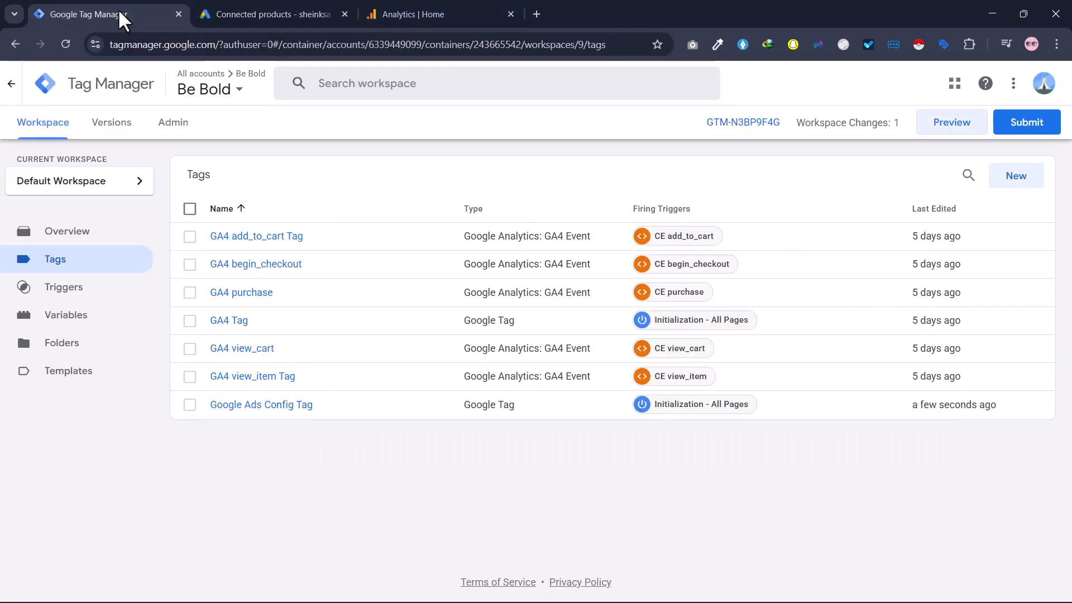
{"action": "left_click", "coordinate": [1025, 129]}
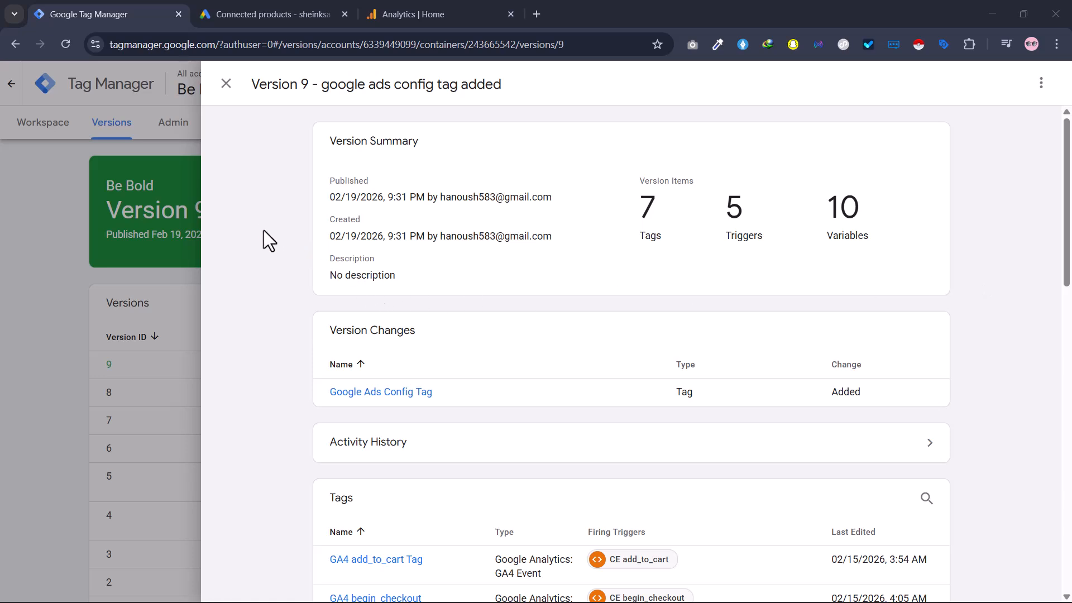
Switch to Google Ads and start a new conversion action from the conversions summary
{"action": "left_click", "coordinate": [283, 11]}
{"action": "left_click", "coordinate": [226, 84]}
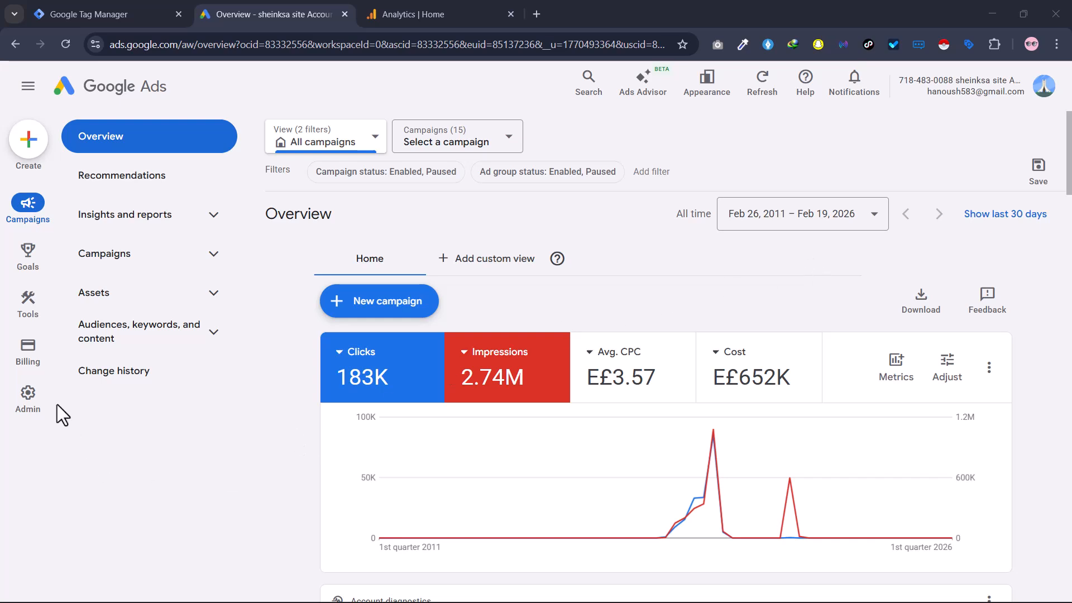
{"action": "mouse_move", "coordinate": [28, 254]}
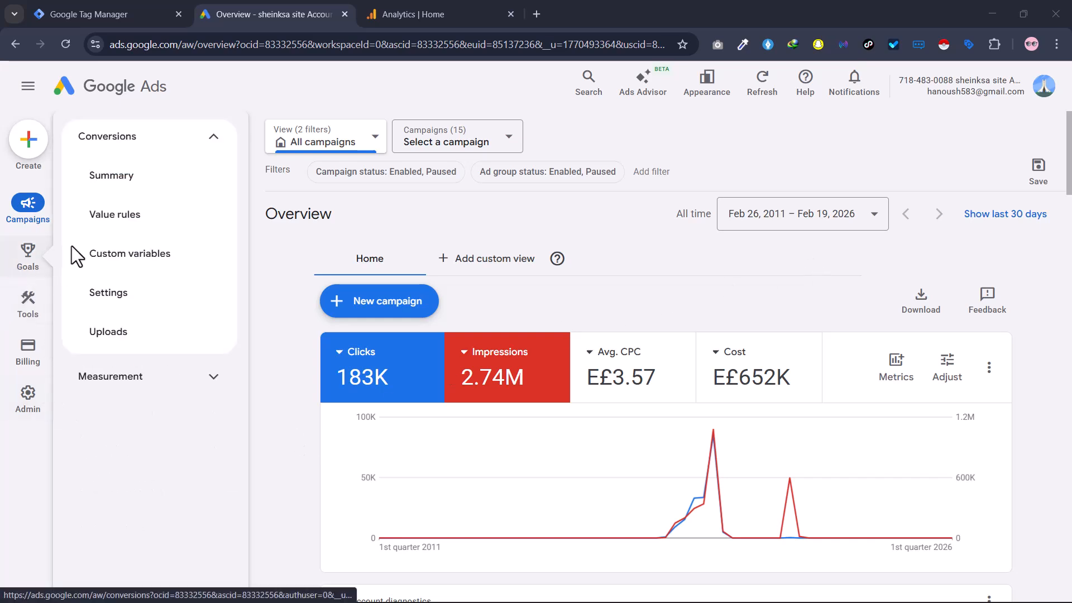
{"action": "left_click", "coordinate": [157, 148]}
{"action": "left_click", "coordinate": [219, 144]}
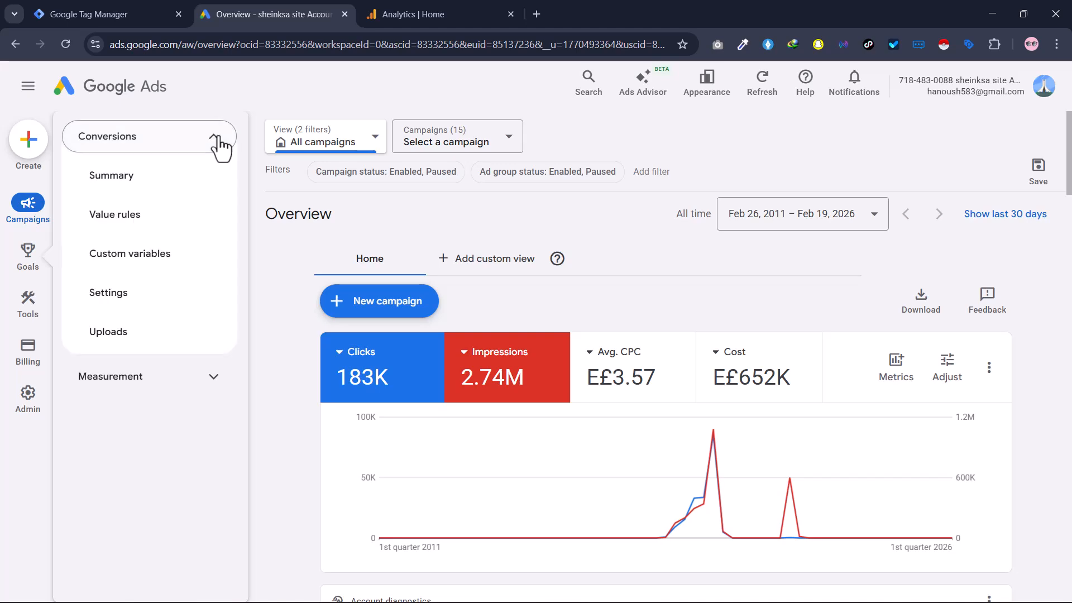
{"action": "left_click", "coordinate": [145, 185]}
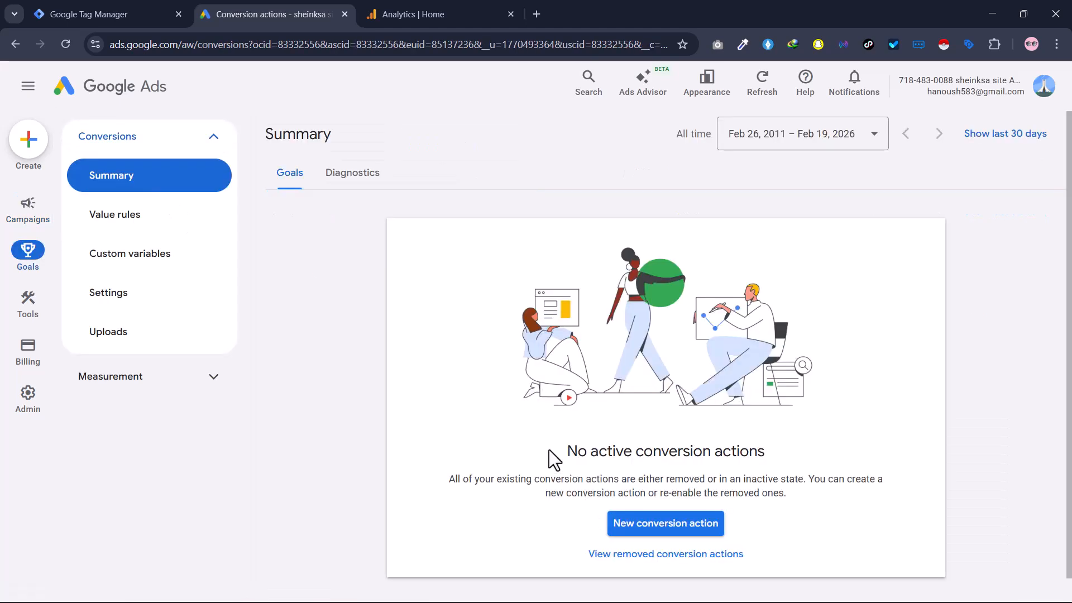
{"action": "left_click", "coordinate": [665, 523]}
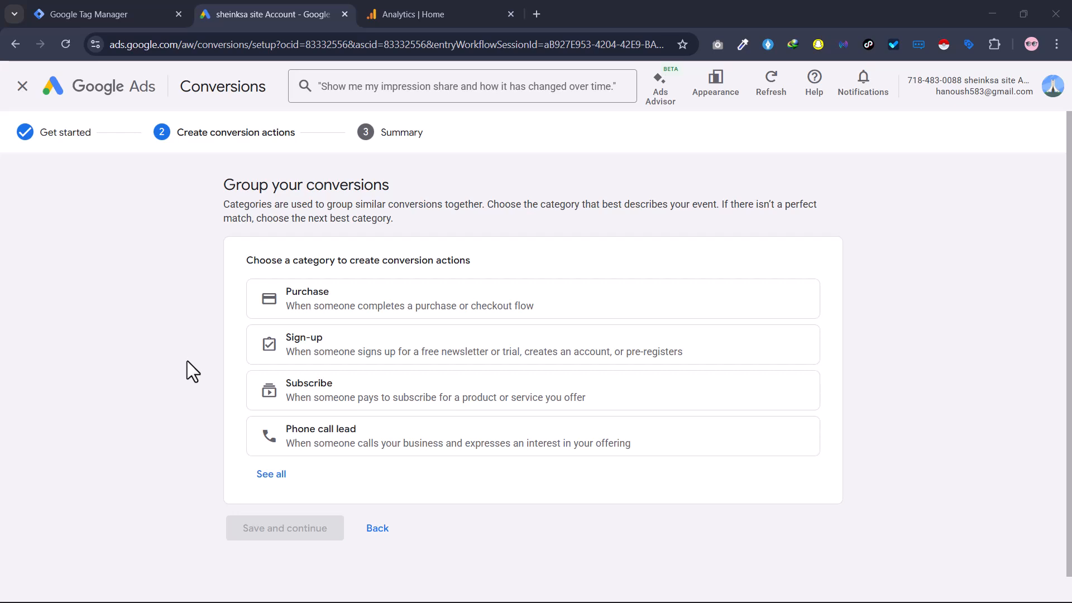
Show all conversion categories and look through the available options
{"action": "left_click", "coordinate": [271, 473]}
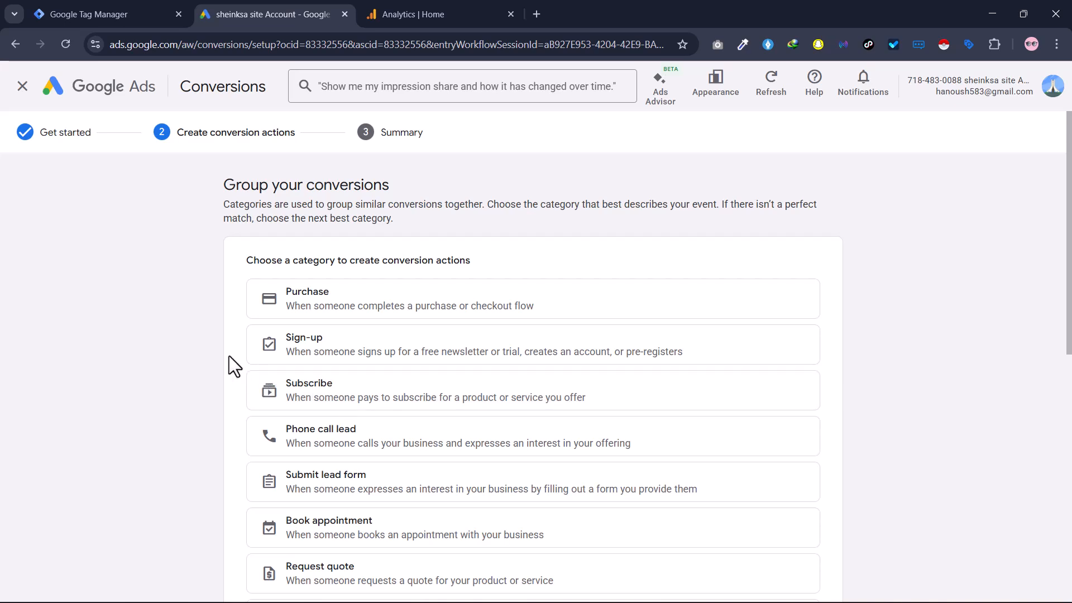
{"action": "scroll", "coordinate": [207, 359], "scroll_direction": "down", "scroll_amount": 1}
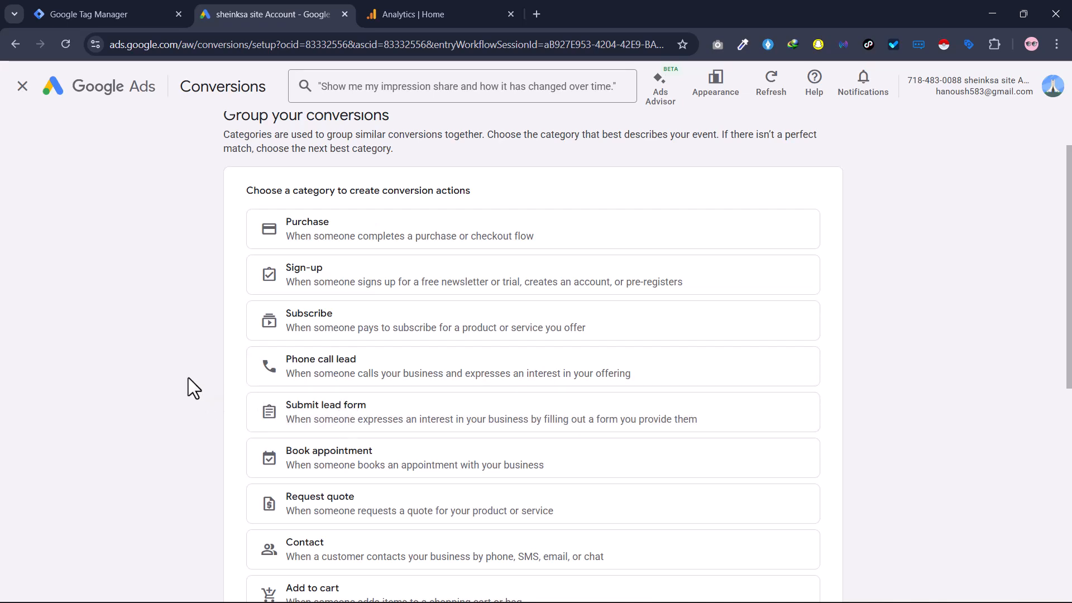
{"action": "scroll", "coordinate": [210, 368], "scroll_direction": "down", "scroll_amount": 4}
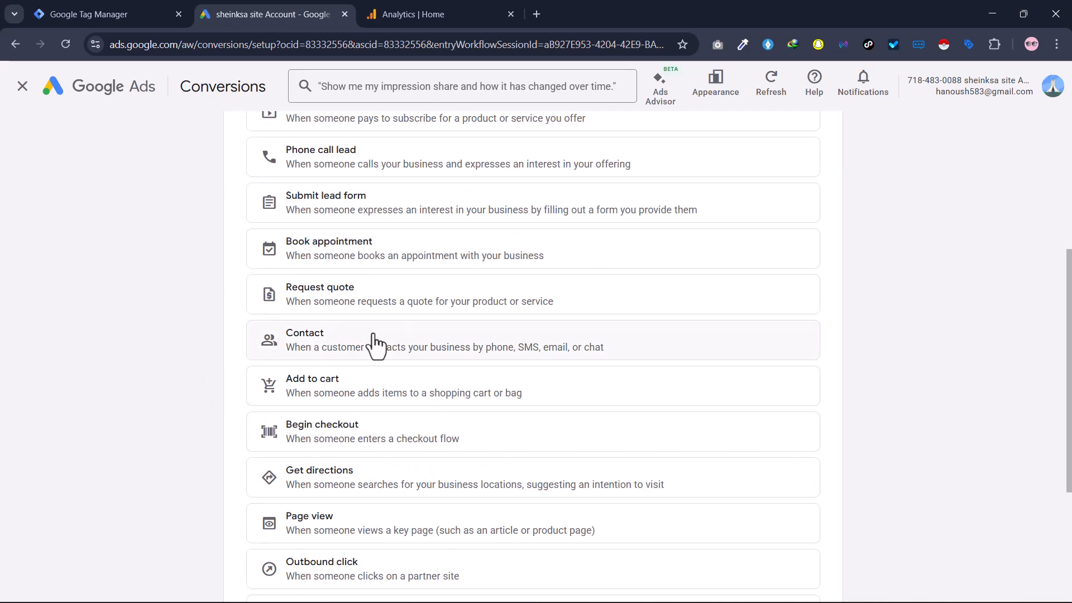
{"action": "scroll", "coordinate": [375, 346], "scroll_direction": "down", "scroll_amount": 4}
{"action": "scroll", "coordinate": [199, 471], "scroll_direction": "up", "scroll_amount": 8}
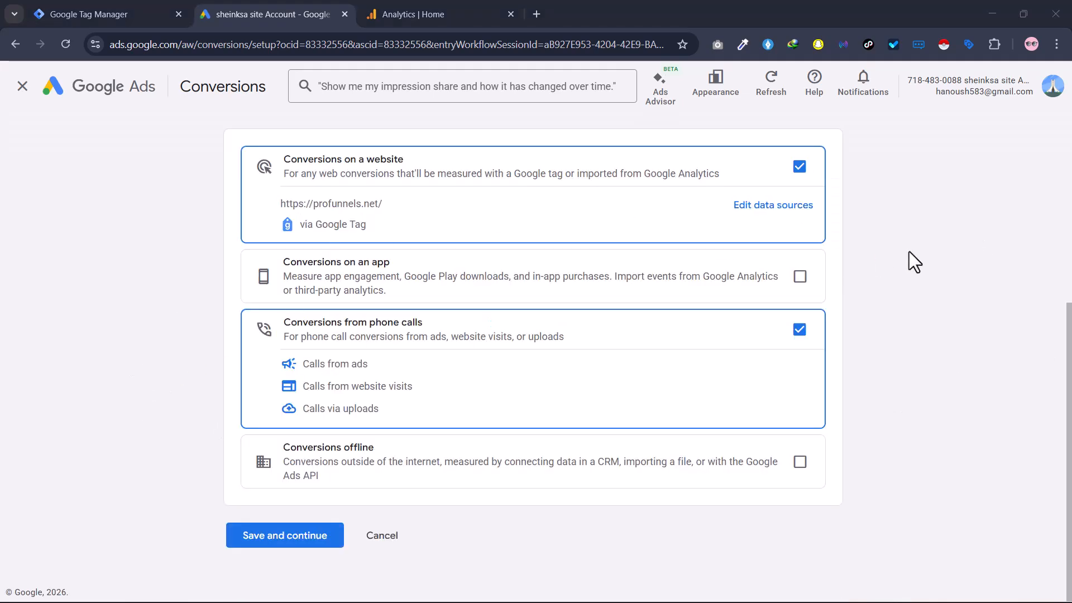
Exclude conversions from phone calls from the data sources and choose the Purchase category
{"action": "left_click", "coordinate": [799, 329]}
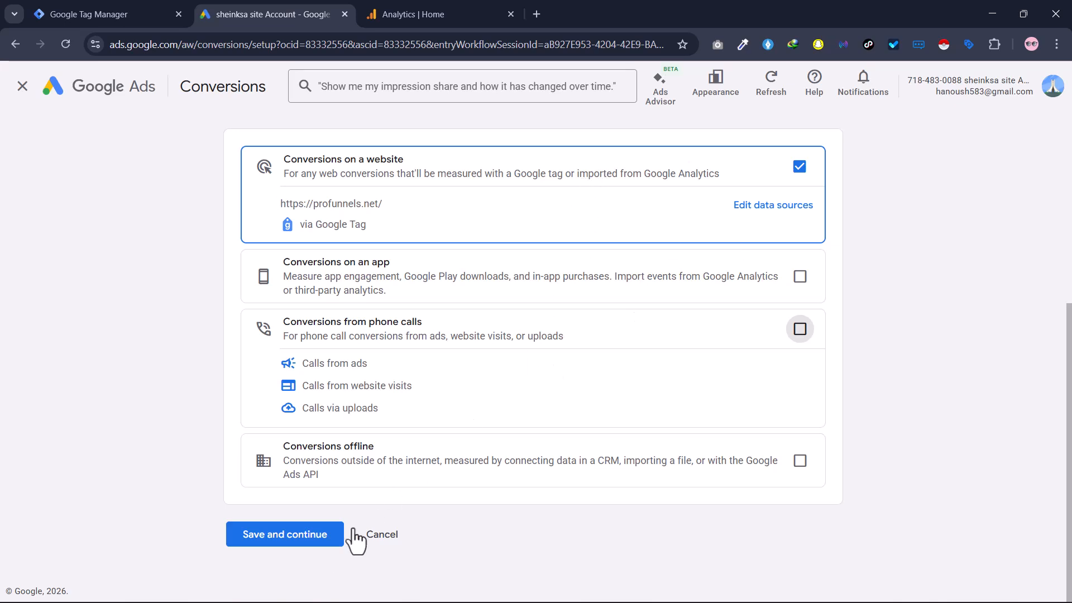
{"action": "left_click", "coordinate": [308, 550]}
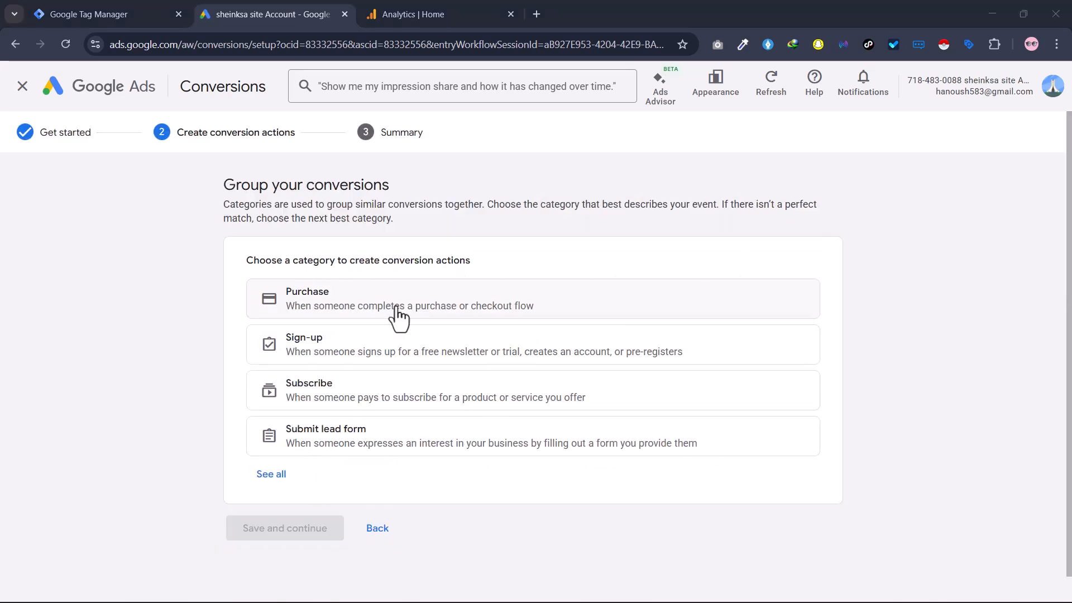
{"action": "left_click", "coordinate": [398, 317]}
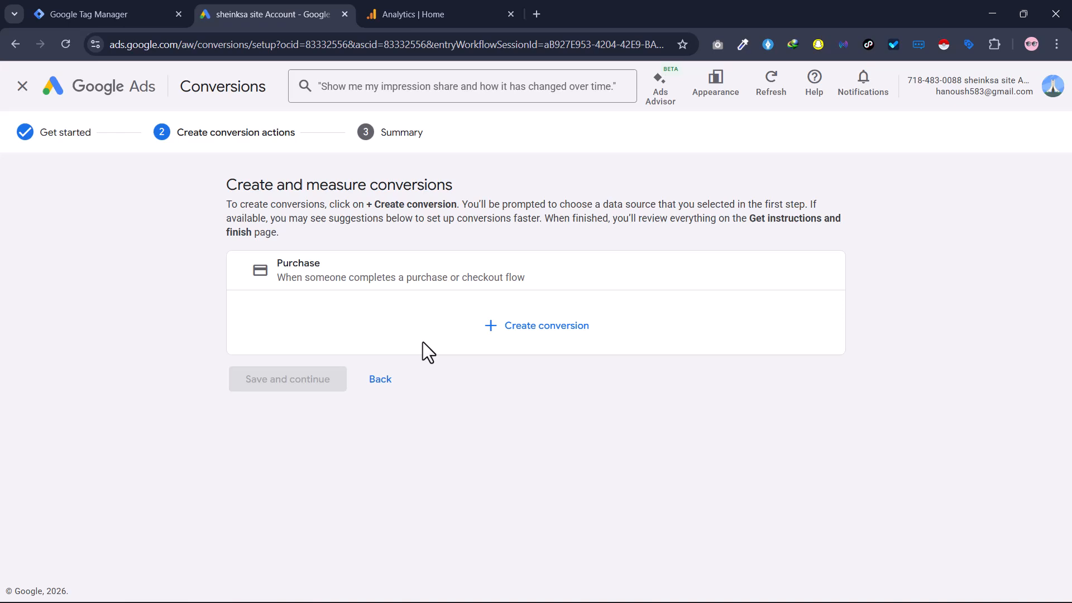
Add a Purchase conversion that is set up manually with code
{"action": "left_click", "coordinate": [530, 328]}
{"action": "left_click", "coordinate": [520, 434]}
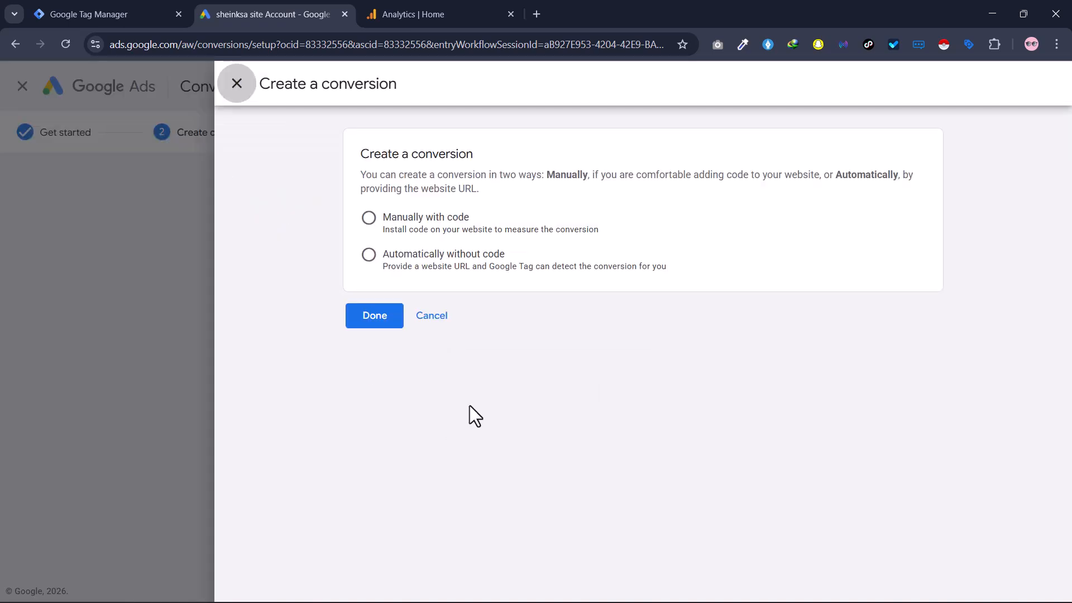
{"action": "left_click", "coordinate": [384, 231]}
{"action": "left_click", "coordinate": [377, 375]}
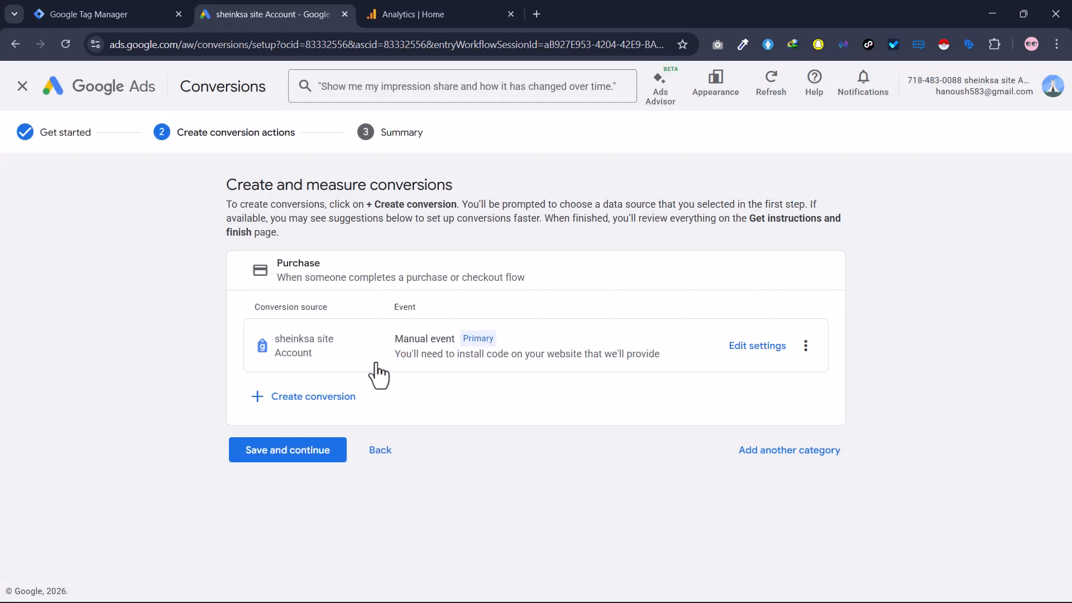
Open the settings of the manual Purchase conversion and set its name to "Purchase new"
{"action": "left_click", "coordinate": [758, 346]}
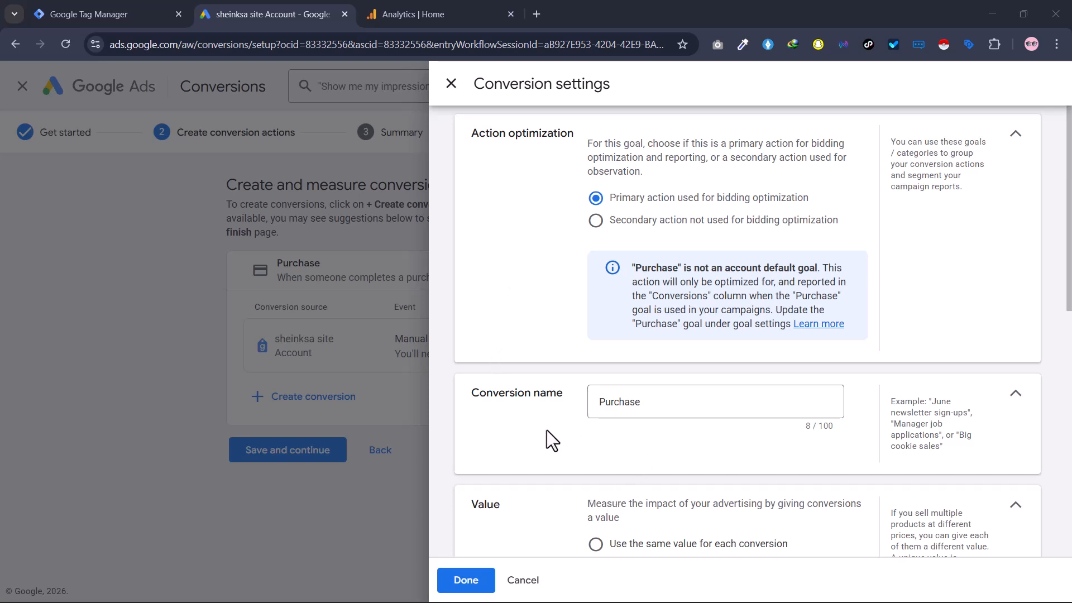
{"action": "left_click", "coordinate": [675, 406]}
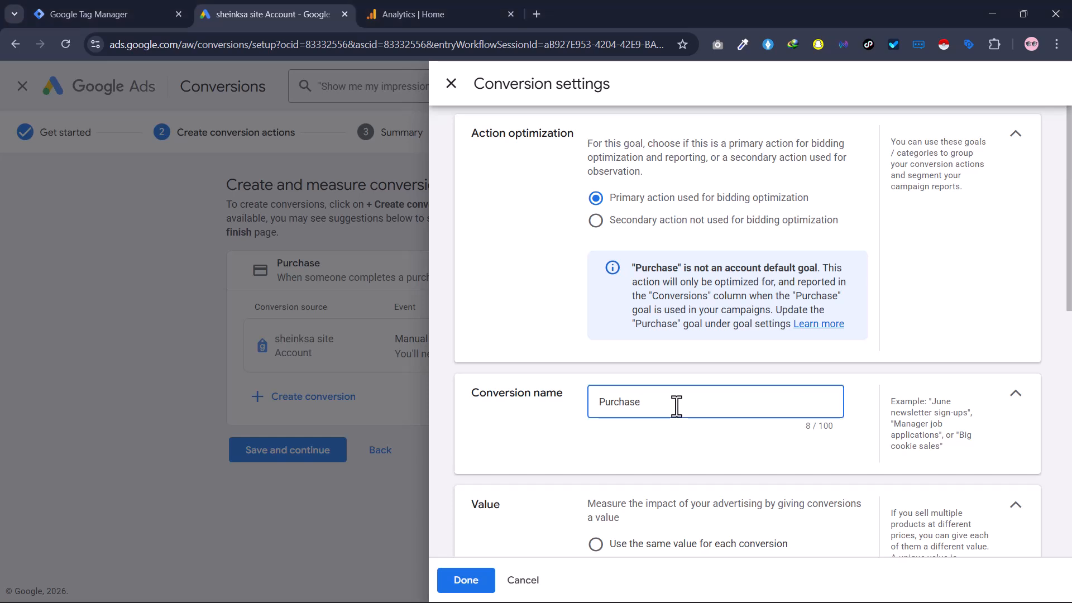
{"action": "type", "text": "new"}
Review the conversion's value, count and window settings, accept them, and save the conversion action to continue to the summary
{"action": "scroll", "coordinate": [530, 391], "scroll_direction": "down", "scroll_amount": 3}
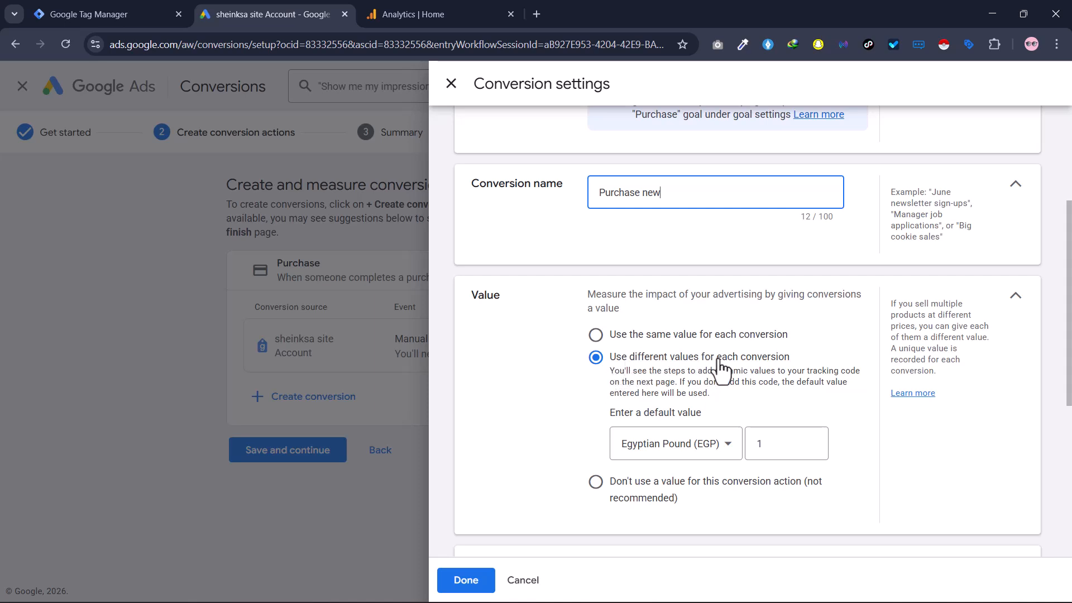
{"action": "scroll", "coordinate": [670, 343], "scroll_direction": "down", "scroll_amount": 1}
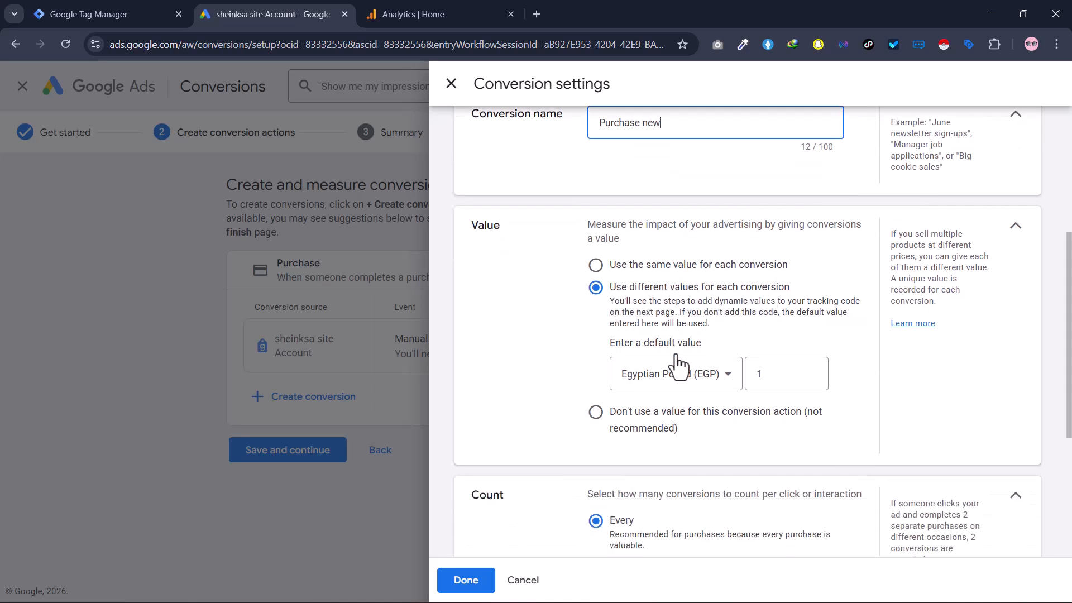
{"action": "scroll", "coordinate": [548, 338], "scroll_direction": "down", "scroll_amount": 1}
{"action": "scroll", "coordinate": [548, 338], "scroll_direction": "down", "scroll_amount": 1}
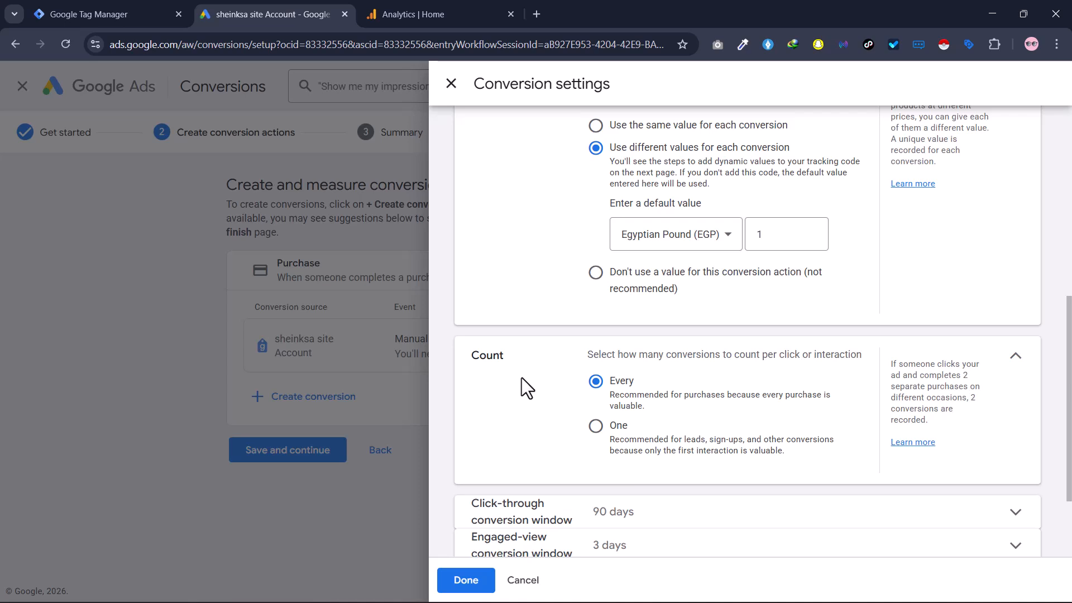
{"action": "scroll", "coordinate": [517, 424], "scroll_direction": "down", "scroll_amount": 2}
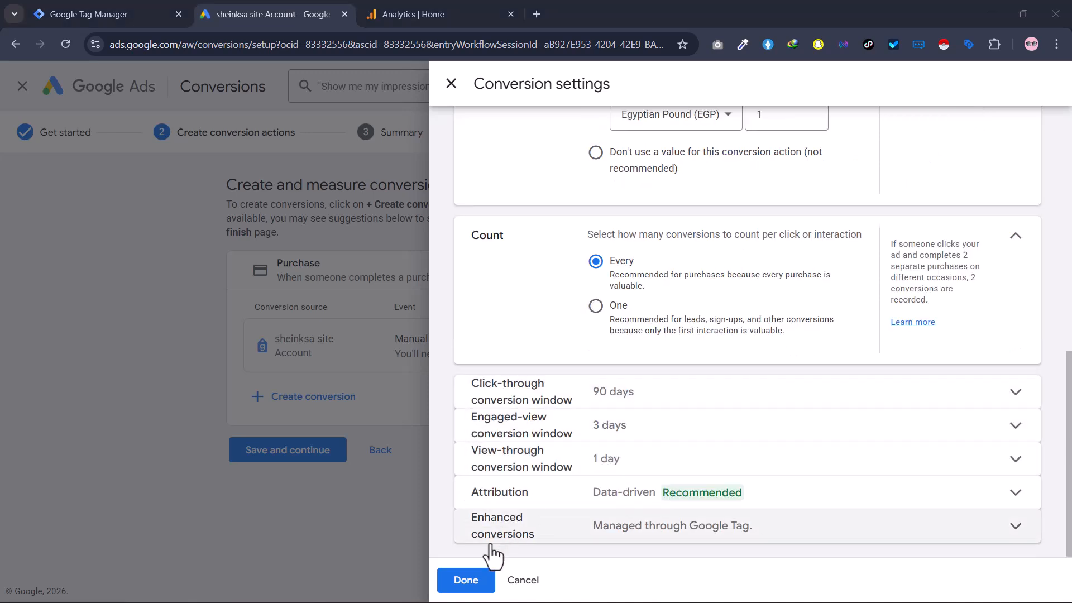
{"action": "left_click", "coordinate": [464, 582]}
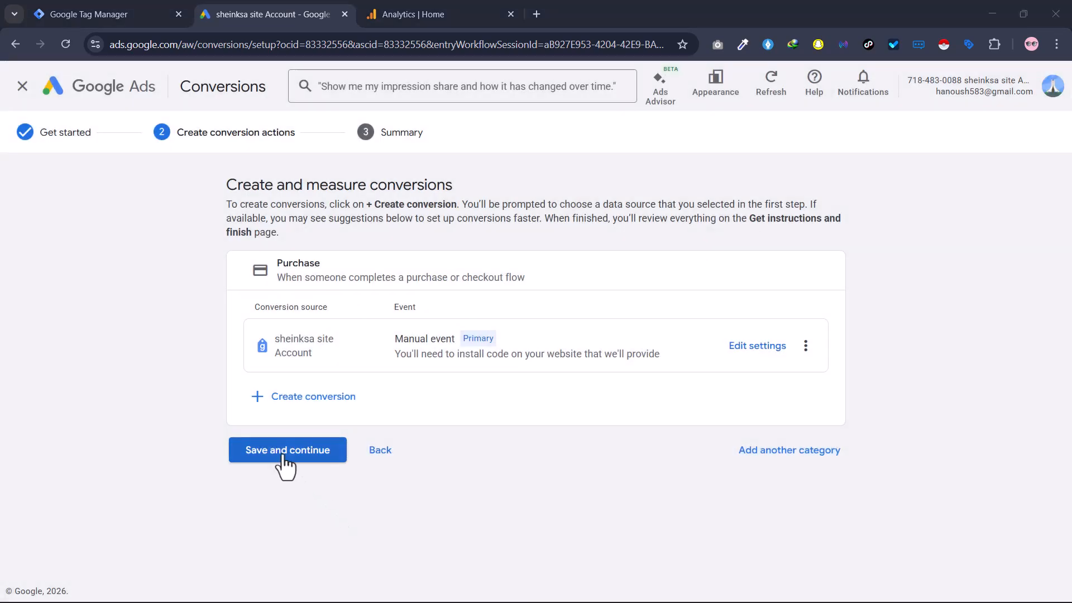
{"action": "left_click", "coordinate": [283, 452]}
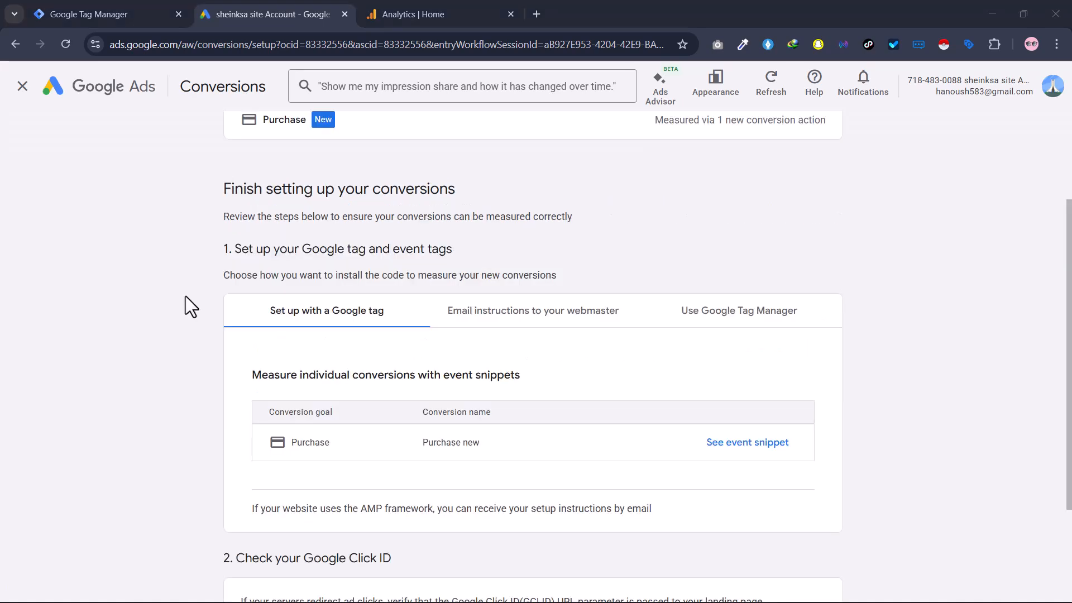
Examine the event snippet for "Purchase new" and the option of emailing instructions to the webmaster
{"action": "scroll", "coordinate": [208, 291], "scroll_direction": "down", "scroll_amount": 1}
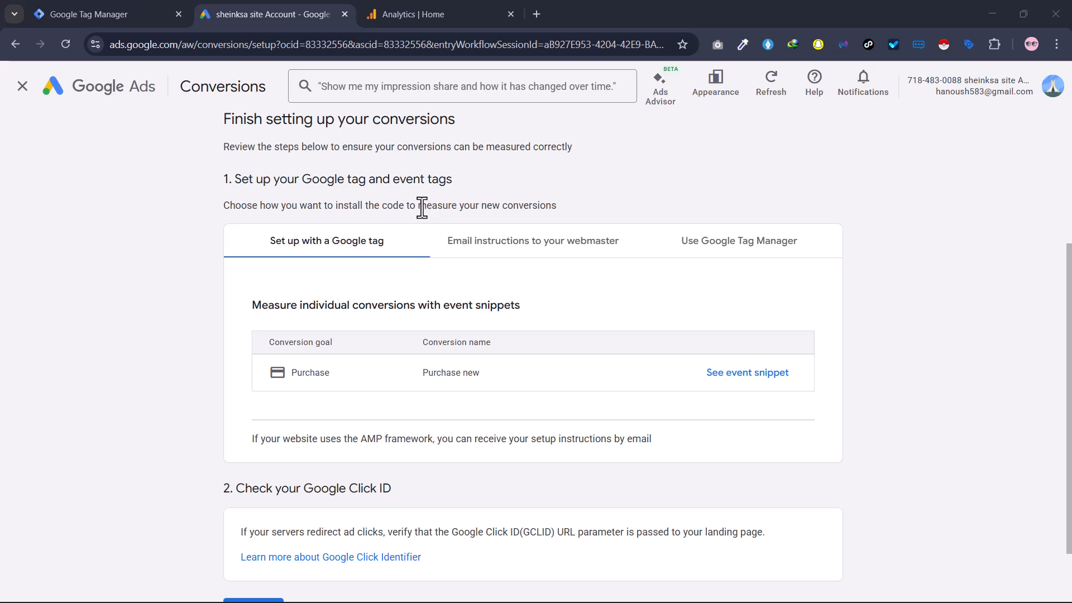
{"action": "left_click_drag", "start_coordinate": [419, 206], "coordinate": [559, 204]}
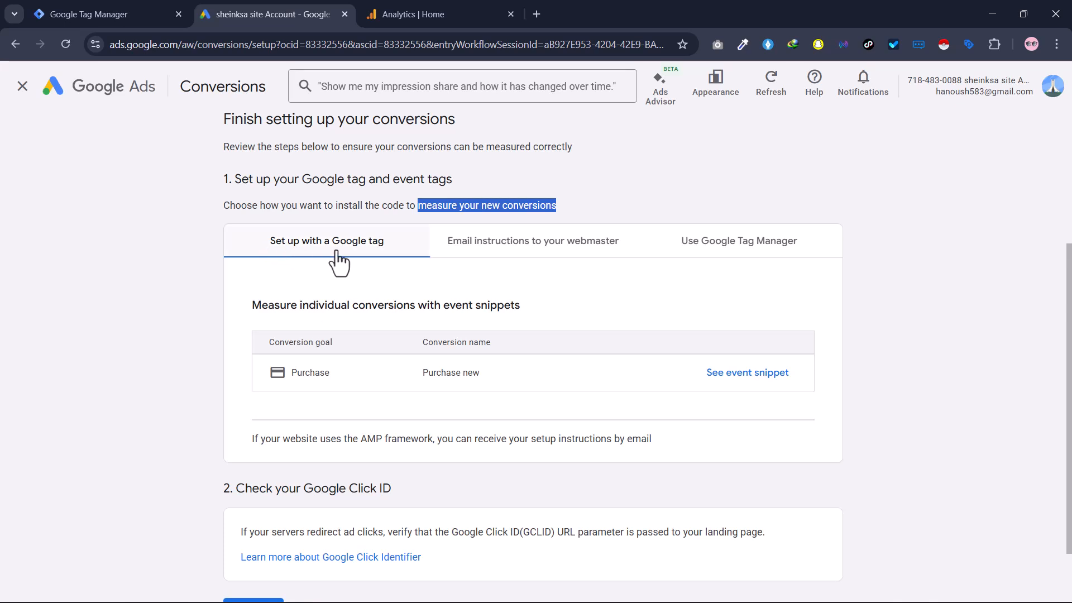
{"action": "left_click", "coordinate": [731, 372]}
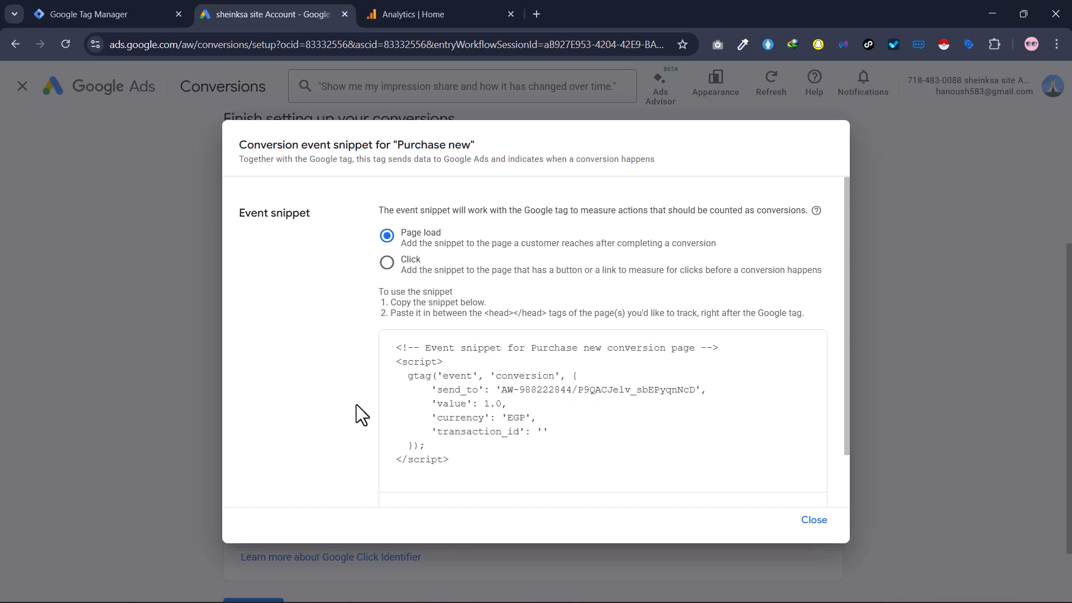
{"action": "left_click", "coordinate": [813, 520]}
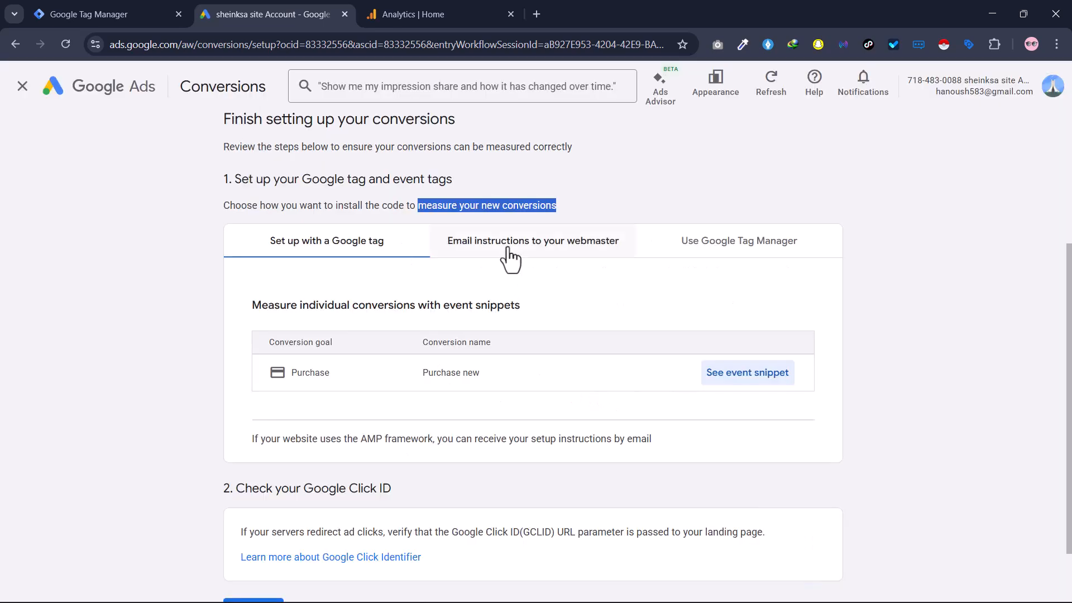
{"action": "left_click", "coordinate": [509, 256]}
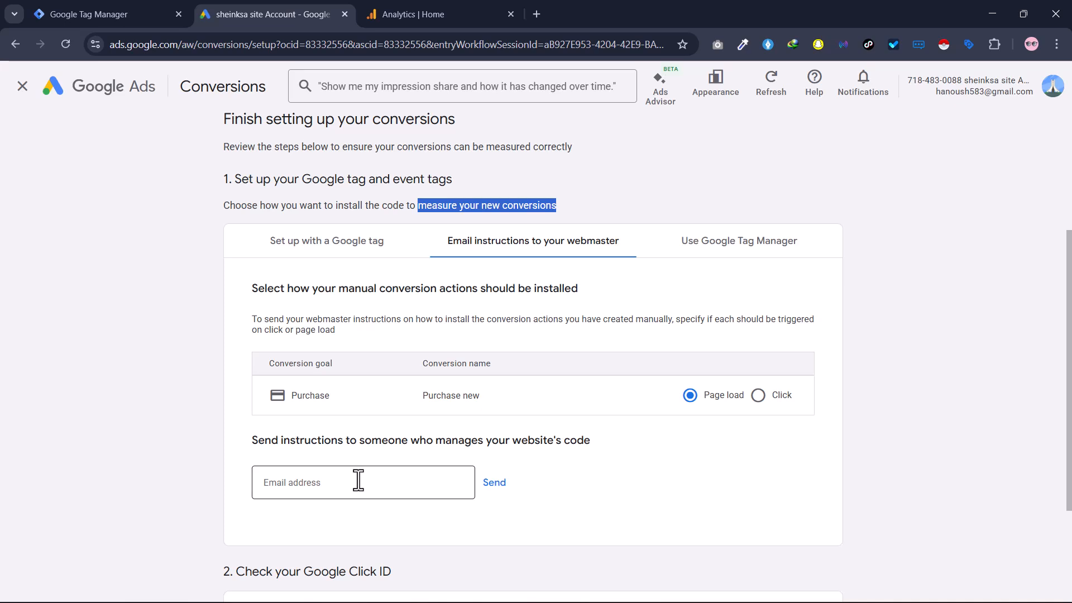
Show the Google Tag Manager installation details and locate the conversion ID and conversion label
{"action": "left_click", "coordinate": [719, 260]}
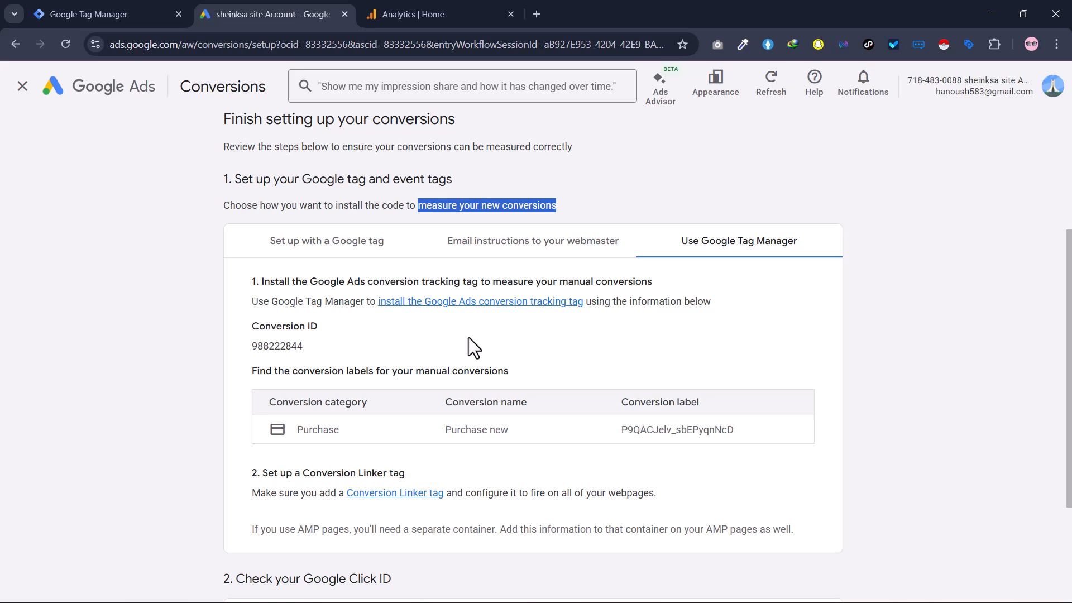
{"action": "left_click", "coordinate": [317, 353]}
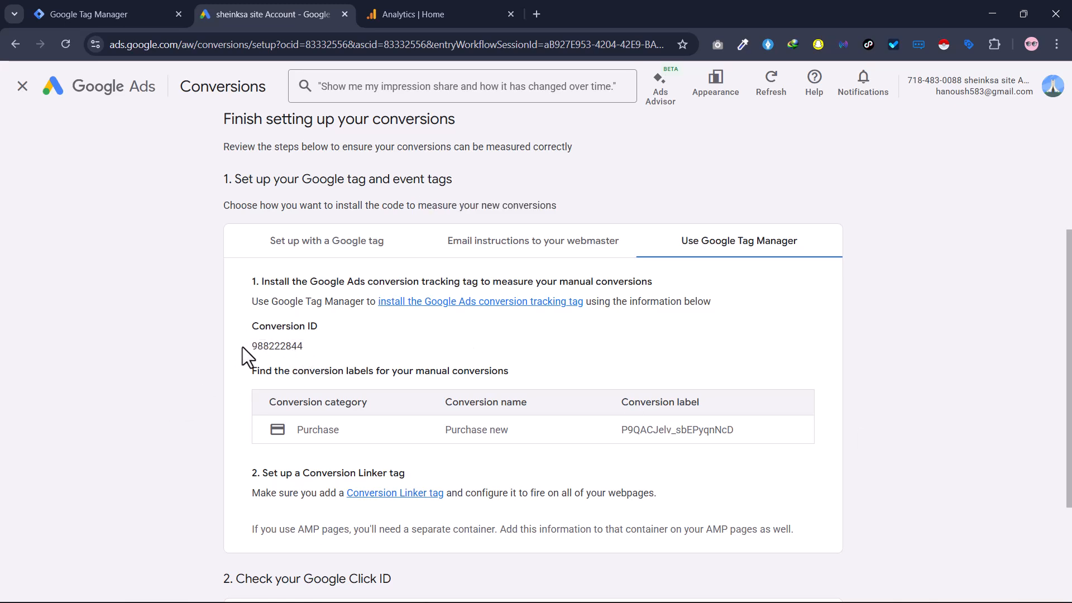
{"action": "left_click_drag", "start_coordinate": [257, 346], "coordinate": [350, 337]}
{"action": "left_click_drag", "start_coordinate": [627, 430], "coordinate": [739, 435]}
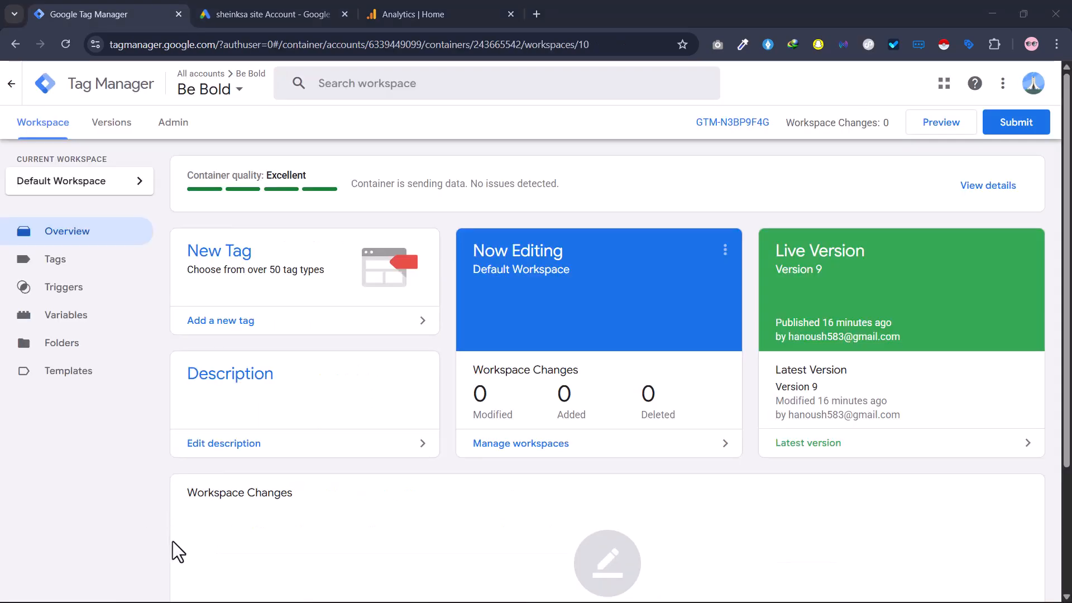
In Google Tag Manager's Be Bold container, create a new tag of type Google Ads Conversion Tracking
{"action": "left_click", "coordinate": [56, 265]}
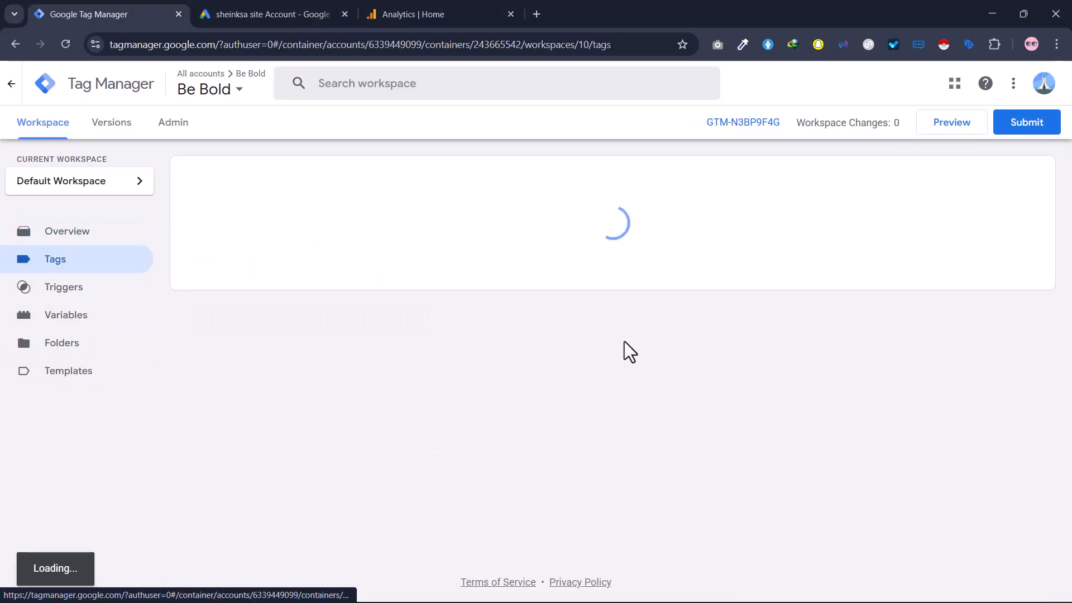
{"action": "left_click", "coordinate": [1013, 184]}
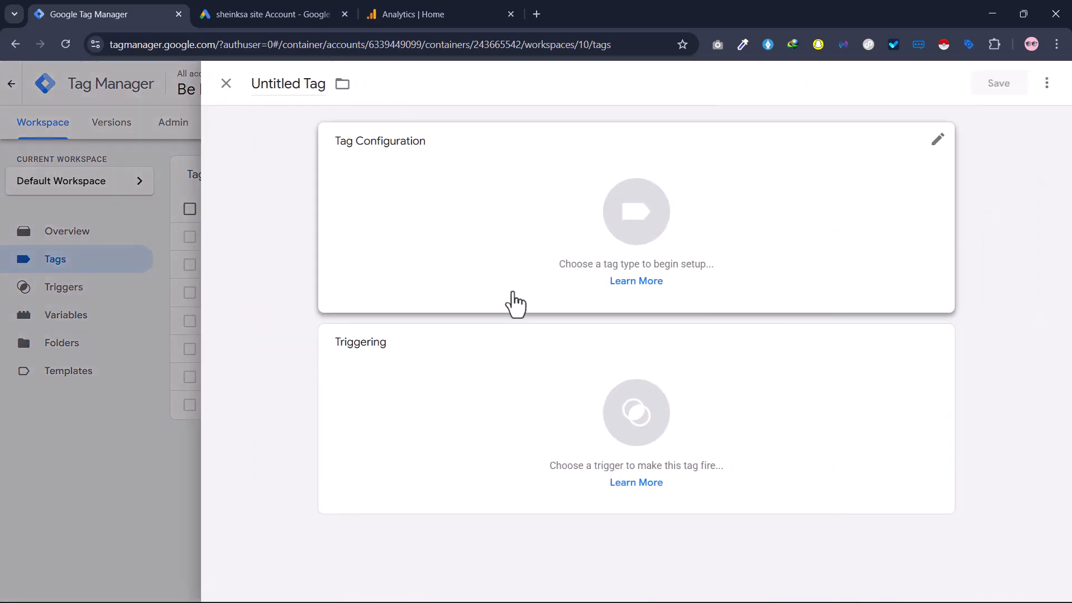
{"action": "left_click", "coordinate": [481, 235]}
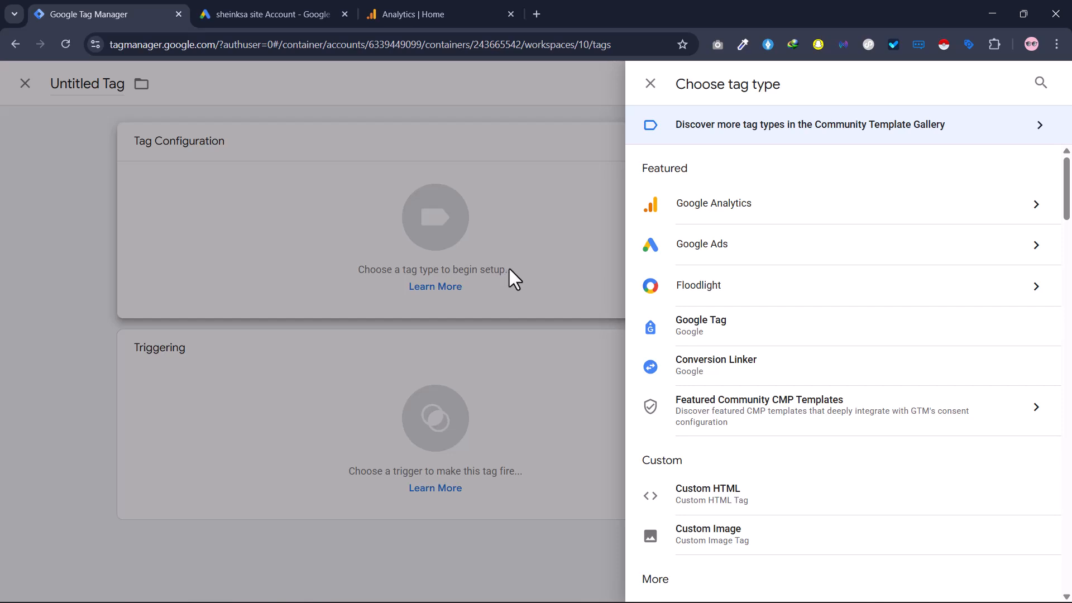
{"action": "left_click", "coordinate": [815, 251]}
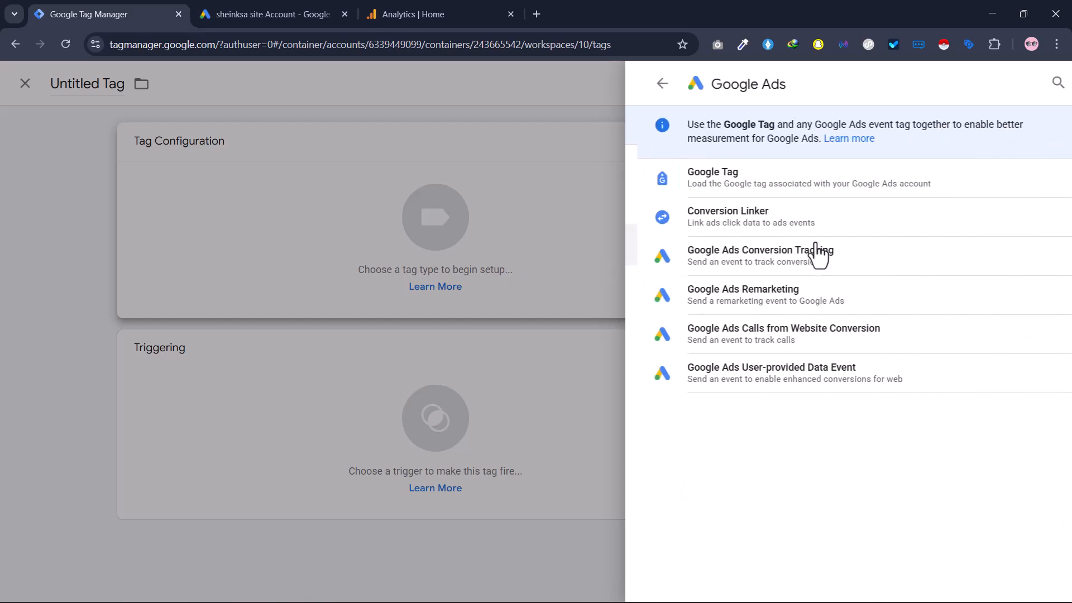
{"action": "left_click", "coordinate": [710, 270]}
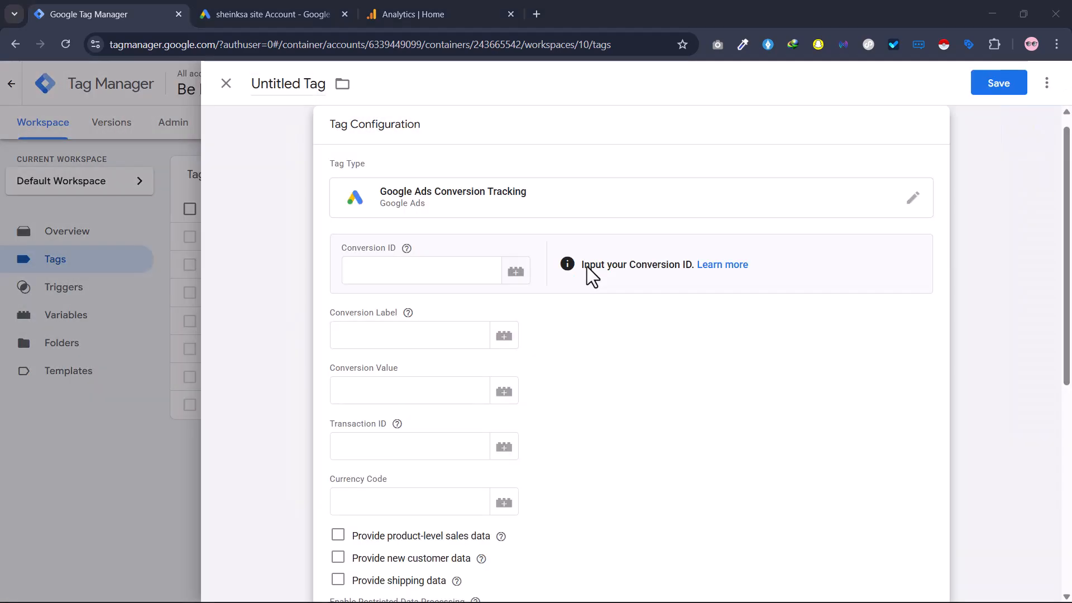
Copy the conversion ID from Google Ads into the new tag's Conversion ID field in Google Tag Manager
{"action": "left_click", "coordinate": [263, 15]}
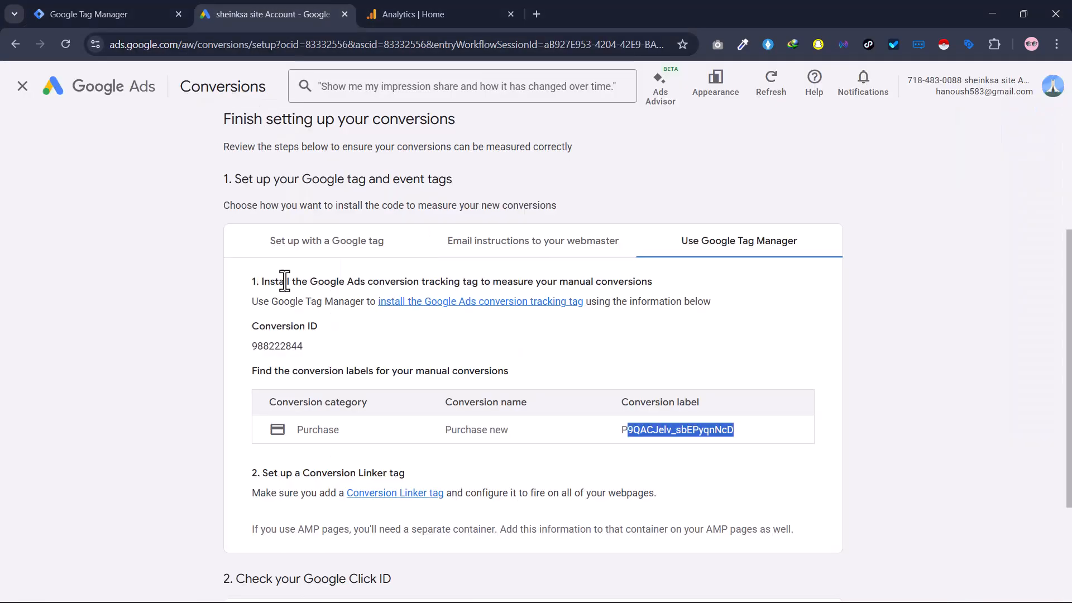
{"action": "double_click", "coordinate": [274, 348]}
{"action": "key", "text": "ctrl+c"}
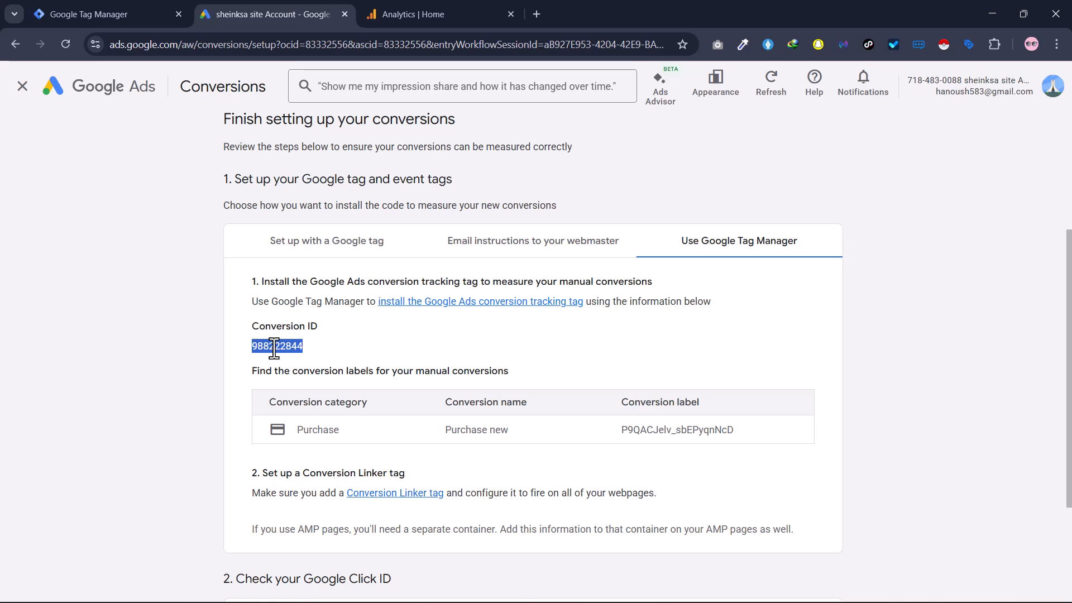
{"action": "left_click", "coordinate": [78, 13]}
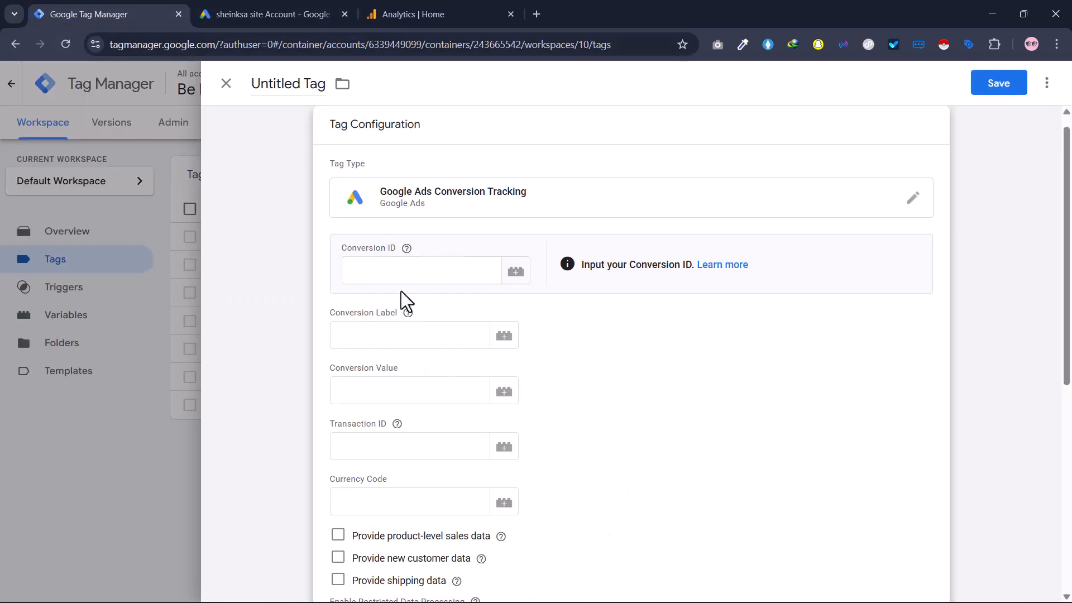
{"action": "left_click", "coordinate": [394, 274]}
{"action": "key", "text": "ctrl+v"}
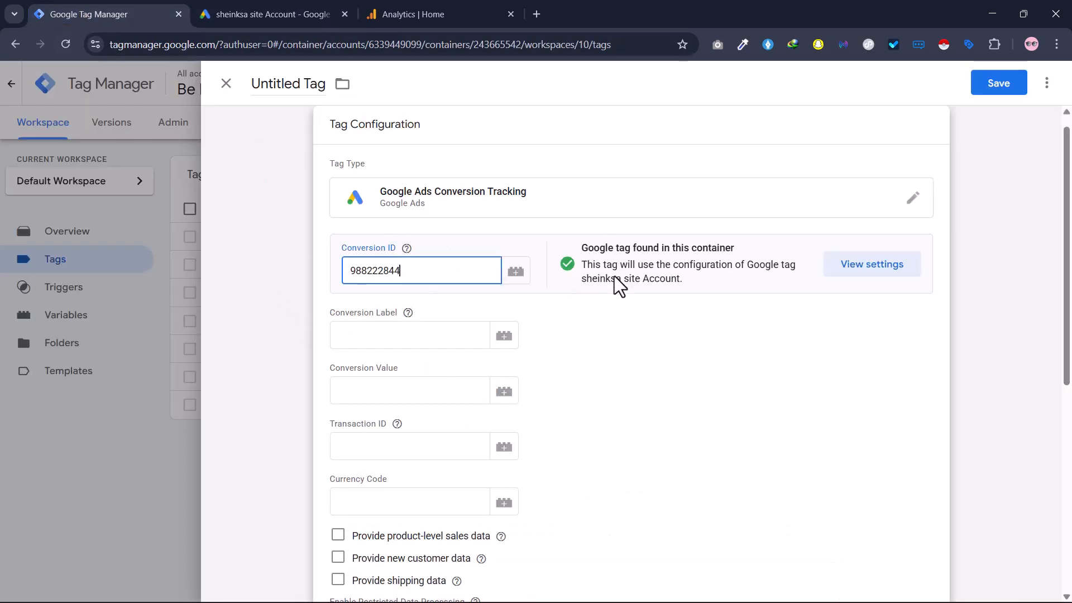
Copy the "Purchase new" conversion label from Google Ads into the tag's Conversion Label field in Google Tag Manager
{"action": "left_click", "coordinate": [244, 11]}
{"action": "double_click", "coordinate": [668, 430]}
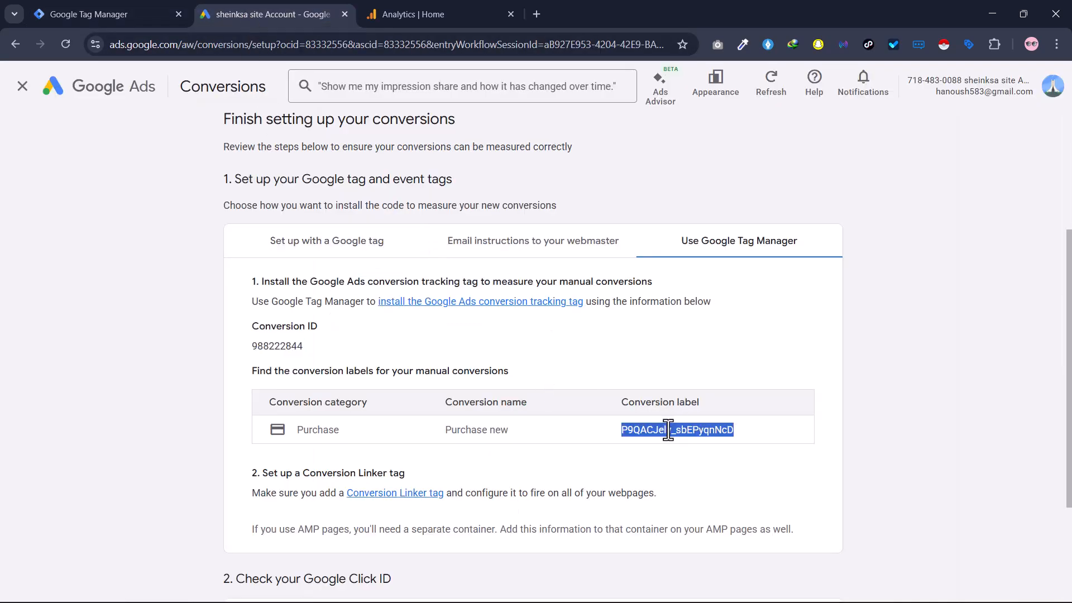
{"action": "left_click", "coordinate": [102, 20]}
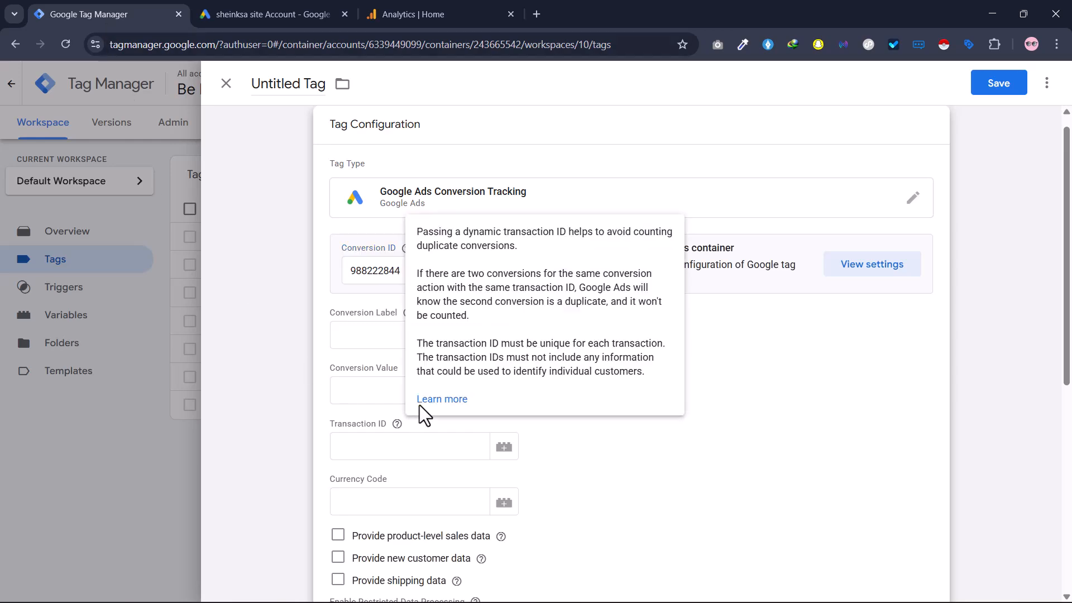
{"action": "left_click", "coordinate": [356, 334]}
{"action": "key", "text": "ctrl+v"}
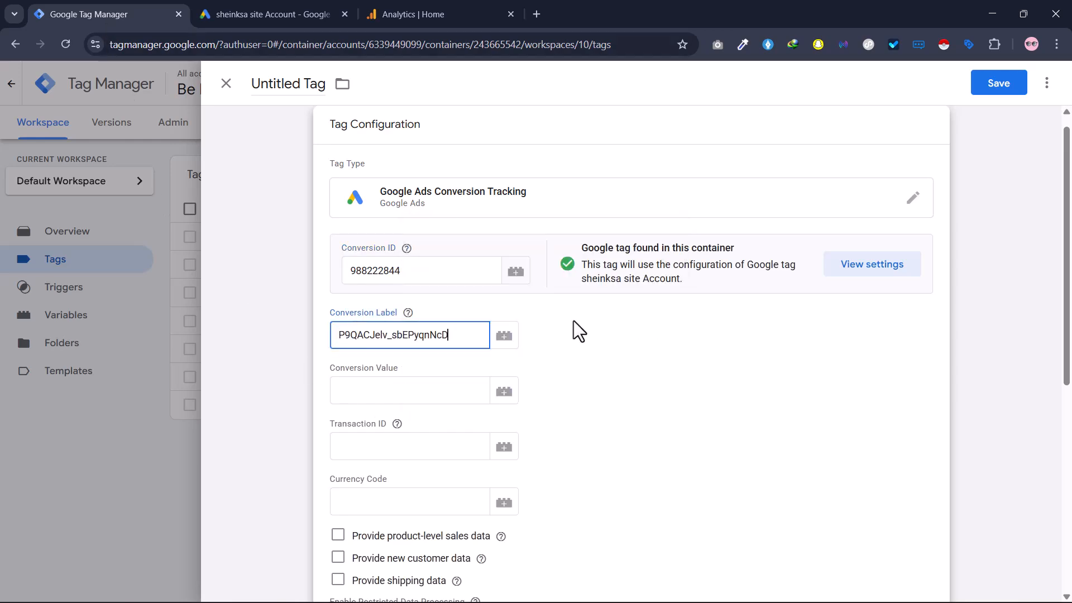
Add the CE purchase trigger and save the tag as "Google Ads Conversion Tag"
{"action": "scroll", "coordinate": [574, 329], "scroll_direction": "down", "scroll_amount": 7}
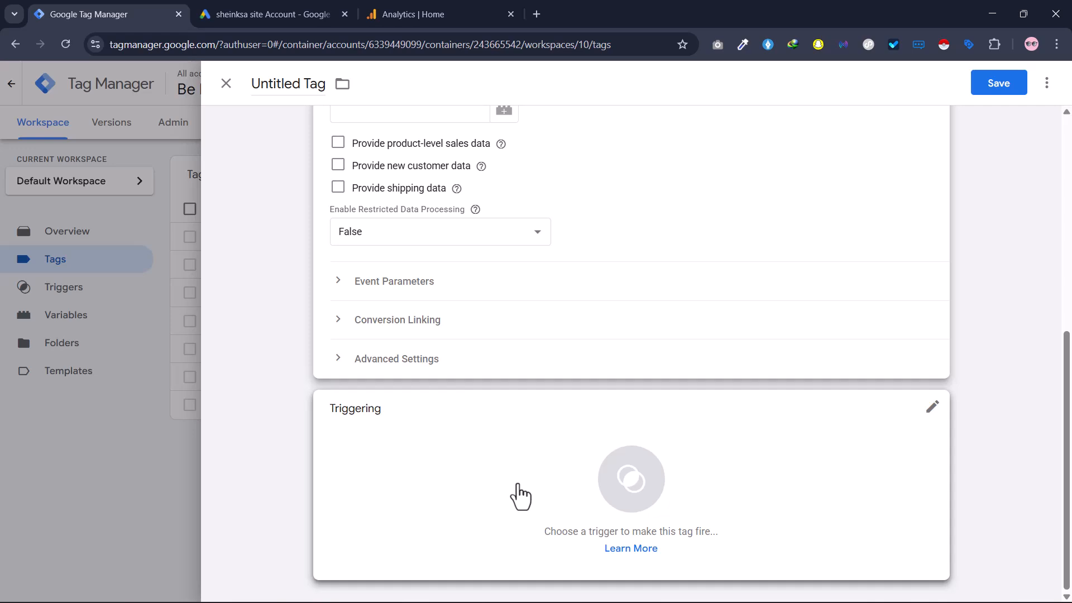
{"action": "left_click", "coordinate": [519, 495]}
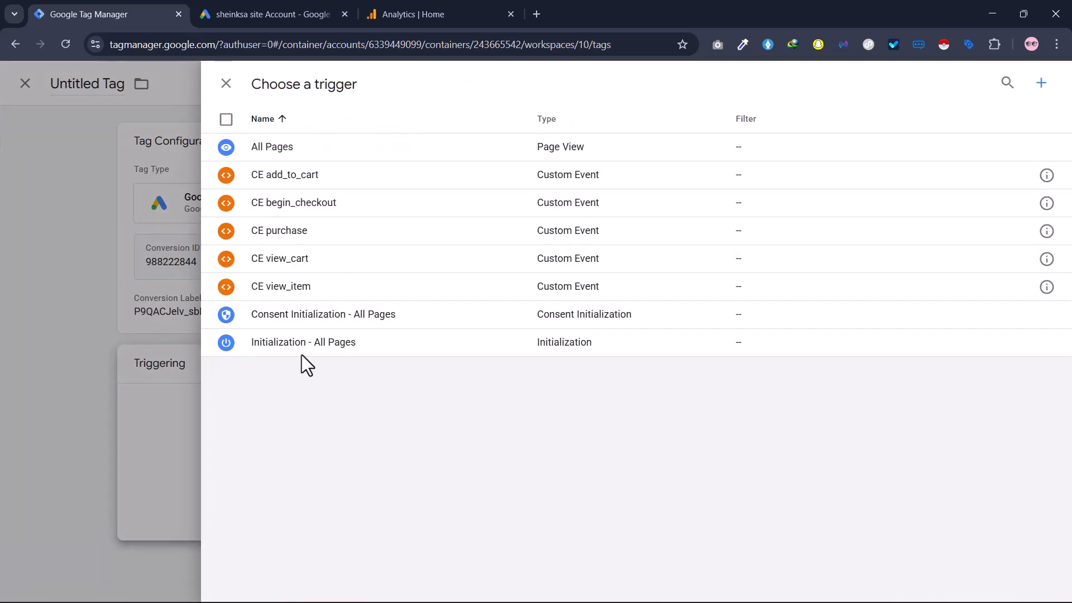
{"action": "left_click", "coordinate": [275, 231]}
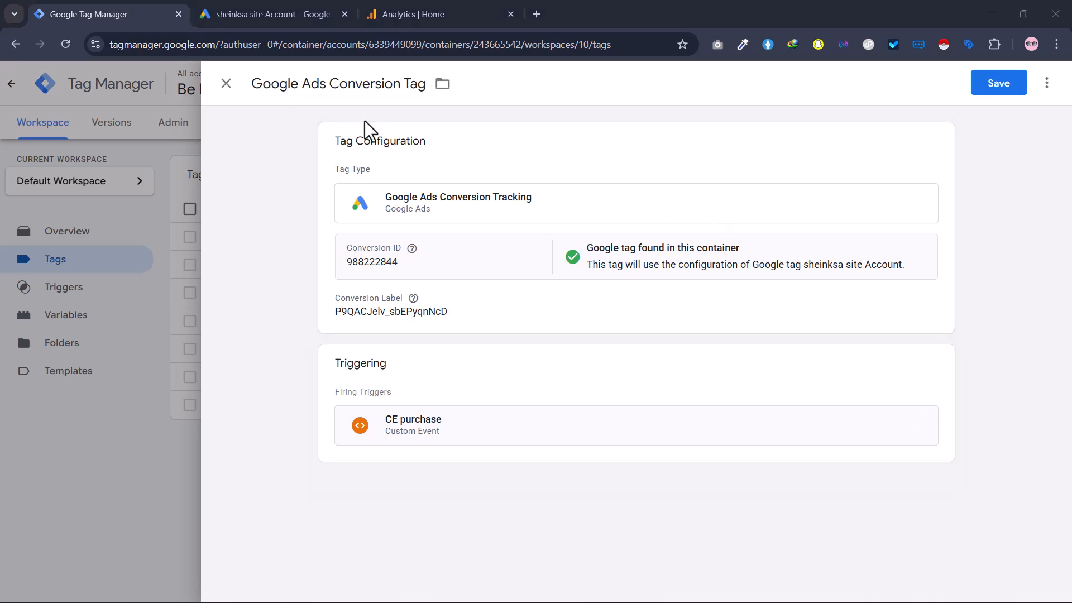
{"action": "left_click", "coordinate": [993, 87]}
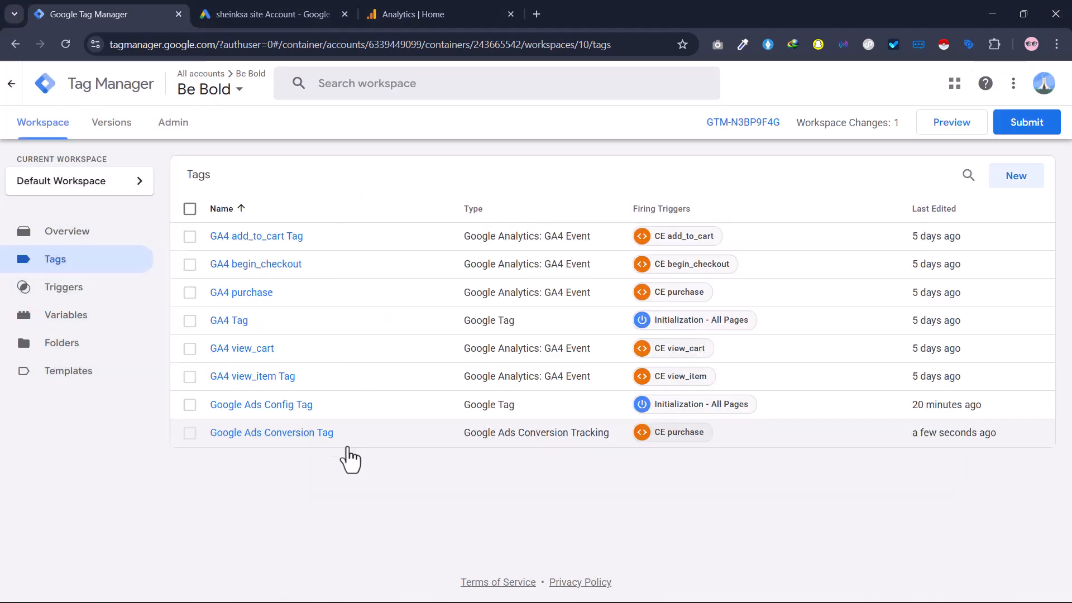
{"action": "left_click", "coordinate": [941, 131]}
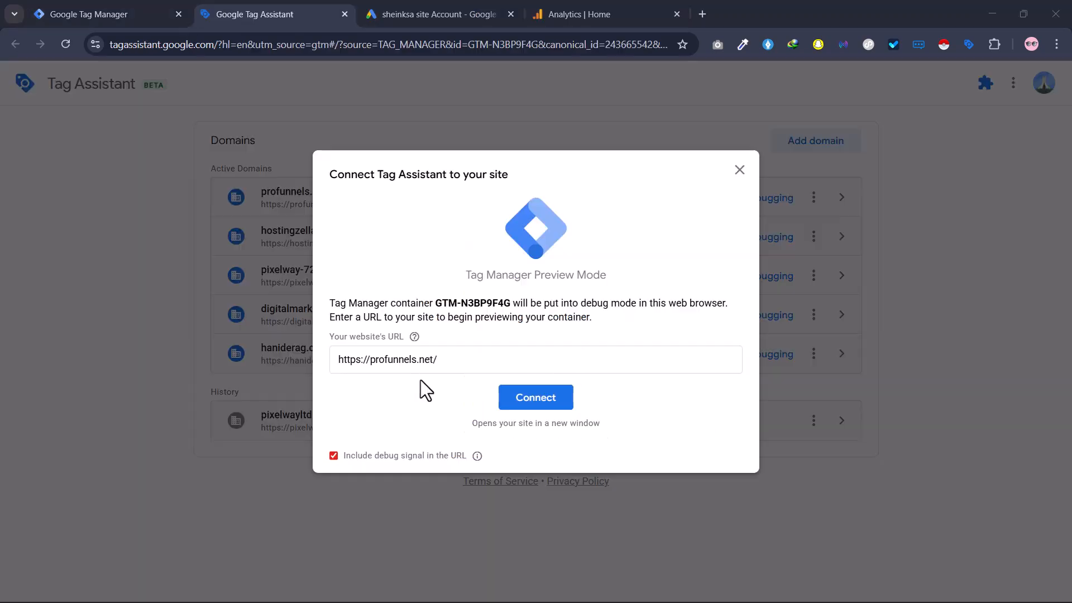
{"action": "left_click", "coordinate": [531, 401]}
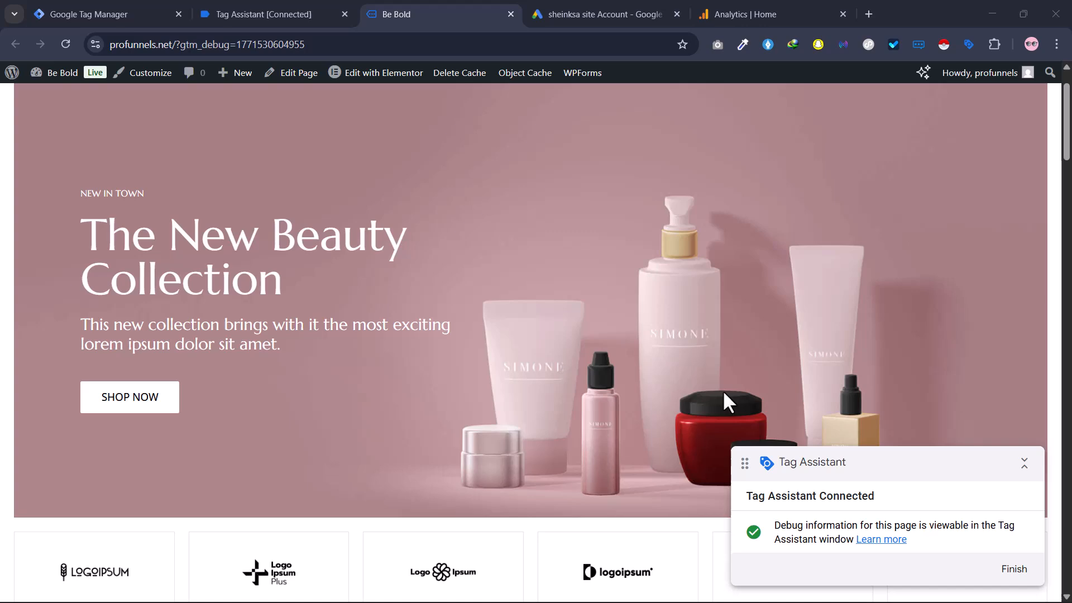
{"action": "scroll", "coordinate": [792, 392], "scroll_direction": "down", "scroll_amount": 2}
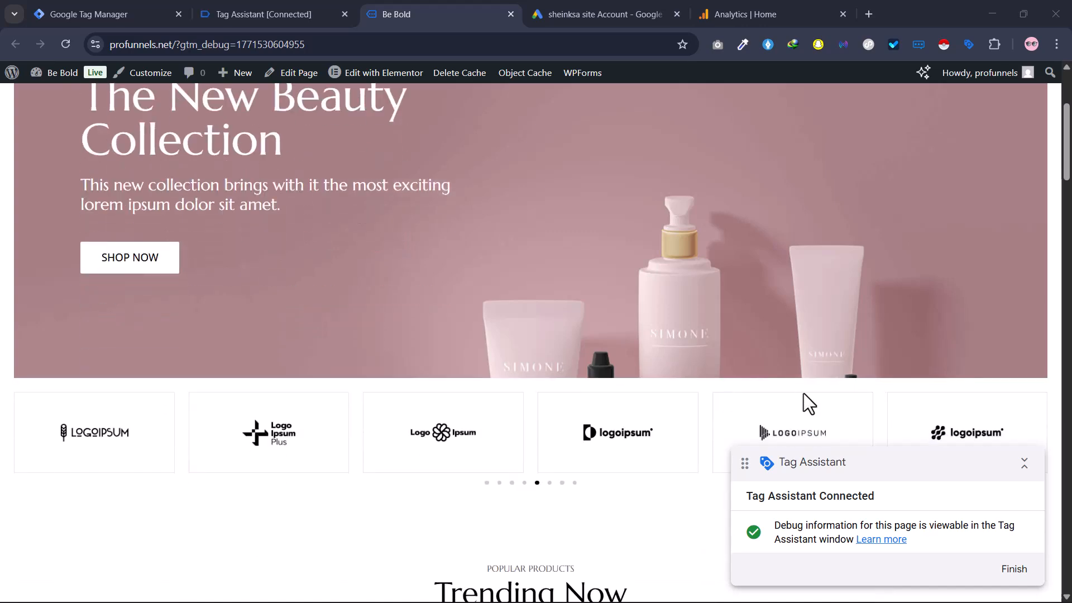
Add Product Name 10 from the store's Trending Now section to the cart and view the cart
{"action": "scroll", "coordinate": [546, 425], "scroll_direction": "down", "scroll_amount": 7}
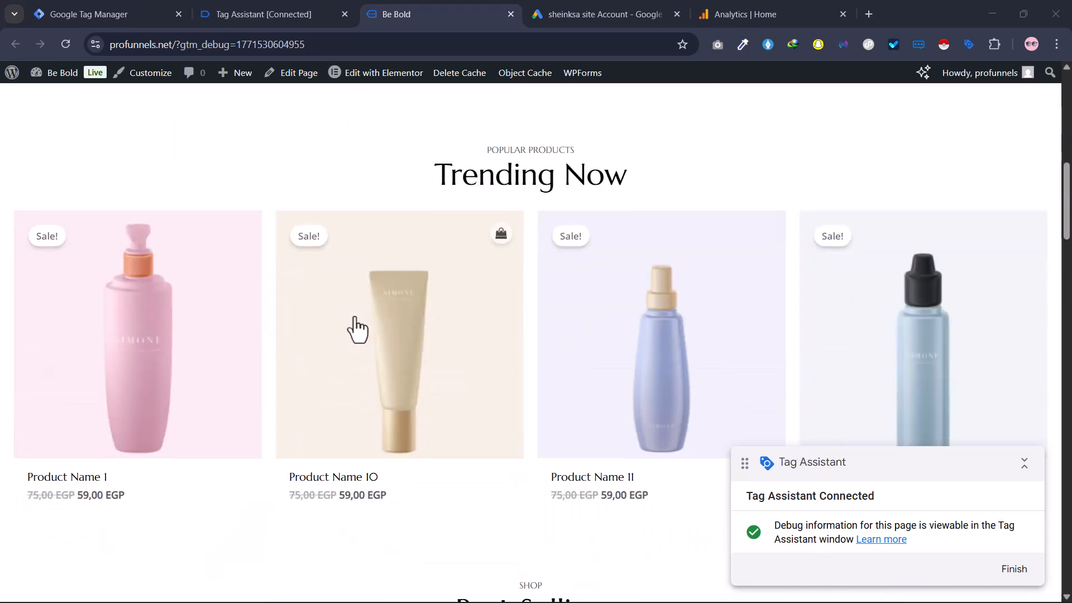
{"action": "left_click", "coordinate": [438, 342]}
{"action": "scroll", "coordinate": [671, 387], "scroll_direction": "down", "scroll_amount": 2}
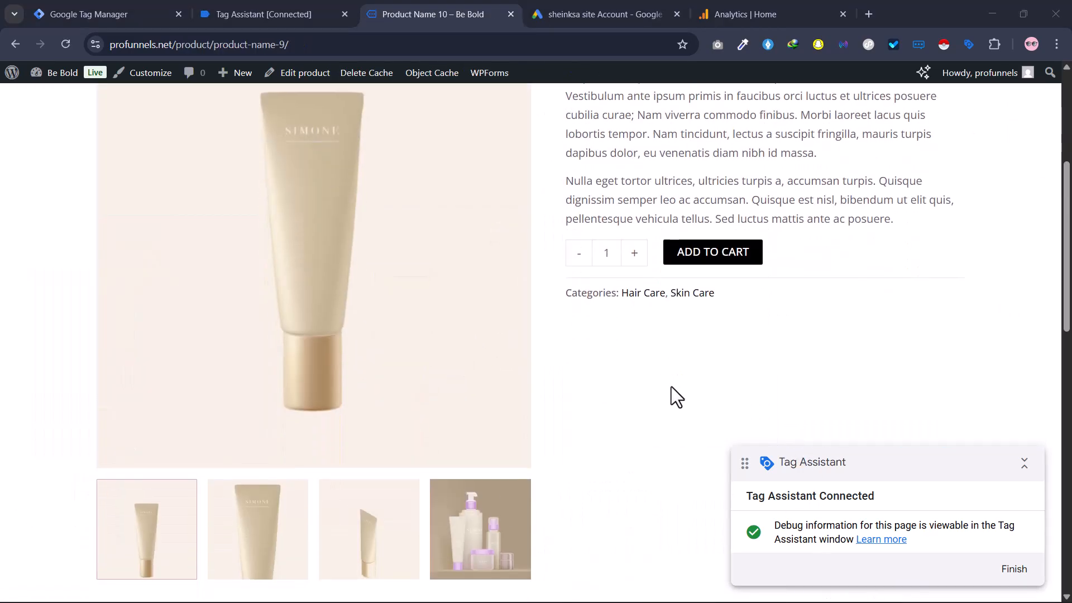
{"action": "left_click", "coordinate": [696, 257]}
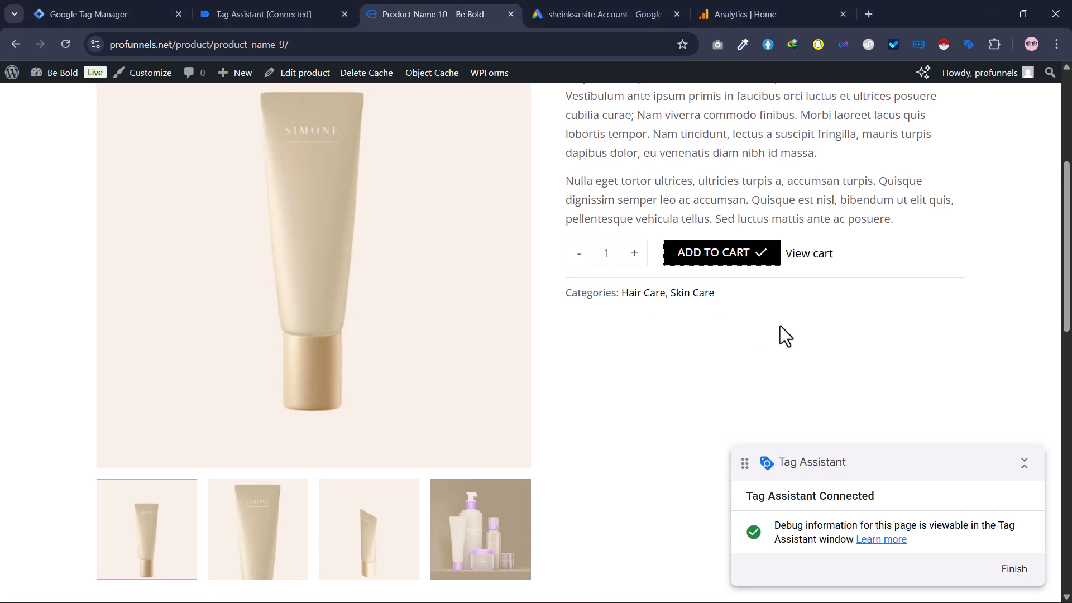
{"action": "left_click", "coordinate": [790, 255]}
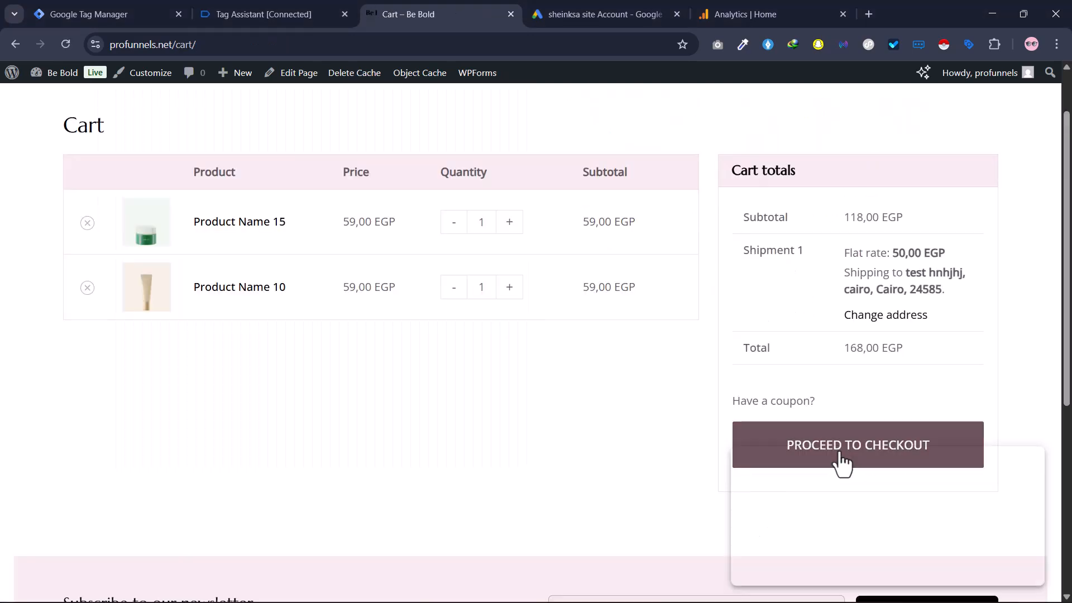
Check out and place the test order with cash on delivery, then inspect the purchase event's fired tags in Tag Assistant
{"action": "left_click", "coordinate": [840, 455]}
{"action": "scroll", "coordinate": [622, 281], "scroll_direction": "down", "scroll_amount": 3}
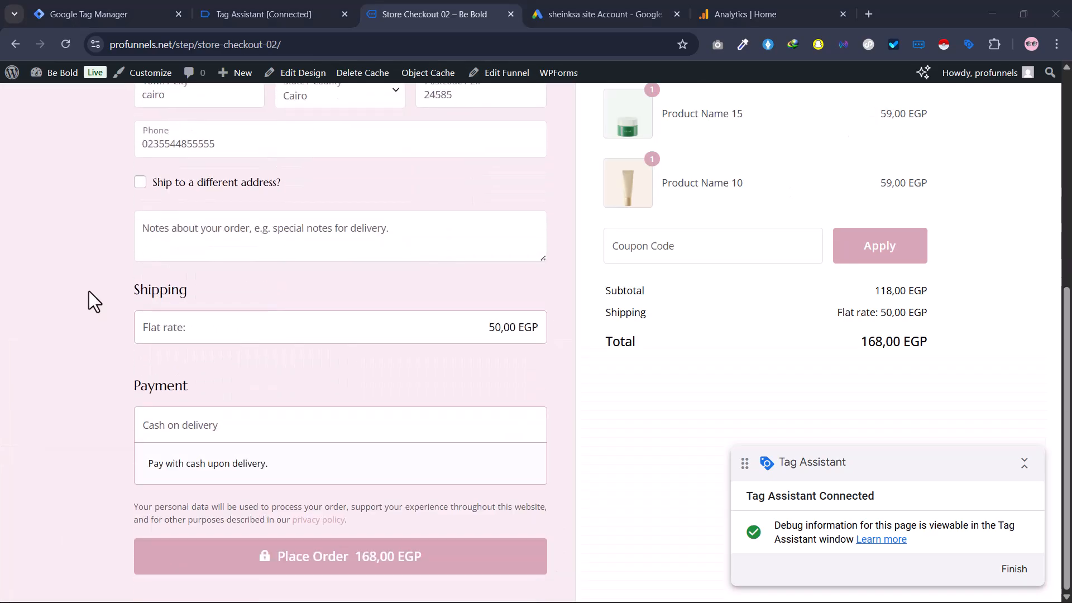
{"action": "left_click", "coordinate": [335, 569]}
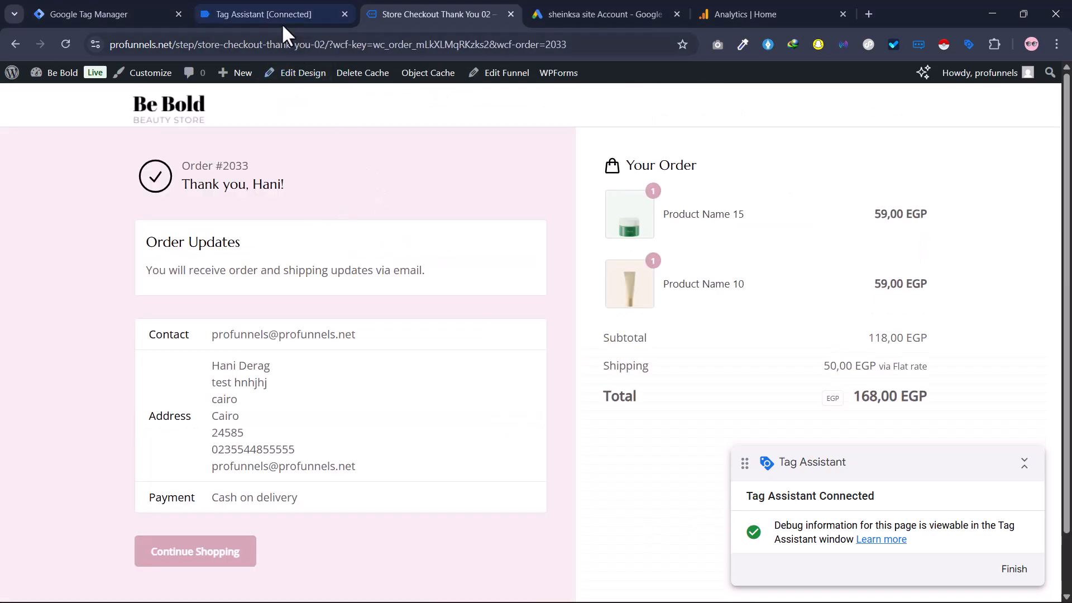
{"action": "left_click", "coordinate": [277, 11]}
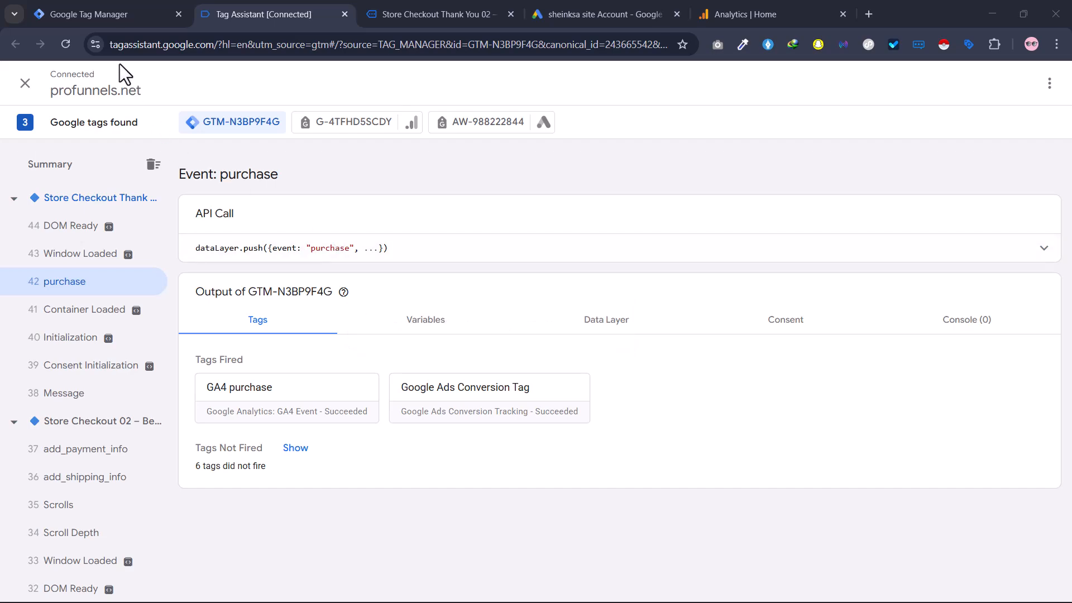
Publish the Be Bold container in Google Tag Manager as a version named "Google ads conversion tracking tag added"
{"action": "left_click", "coordinate": [102, 21]}
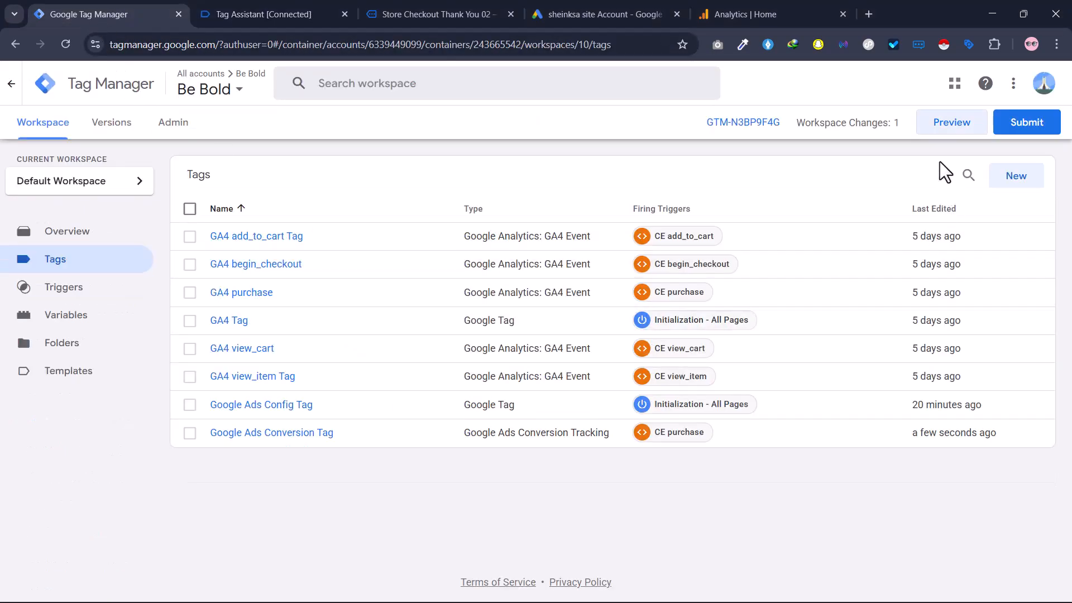
{"action": "left_click", "coordinate": [1031, 124]}
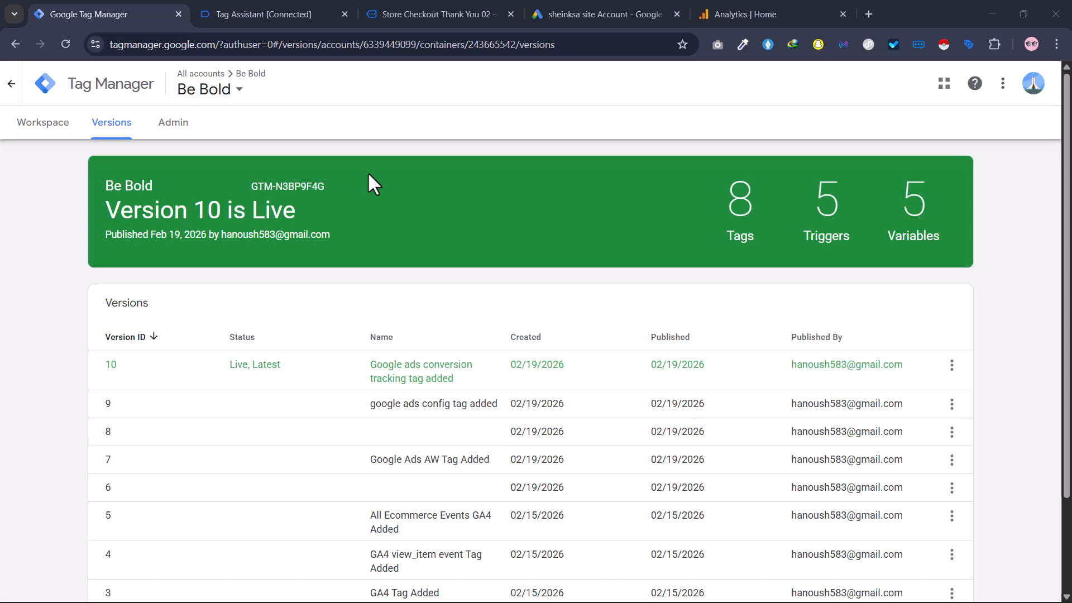
Finish the conversion setup in Google Ads and check the tracking status information for the "Purchase new" conversion action
{"action": "left_click", "coordinate": [578, 14]}
{"action": "scroll", "coordinate": [353, 409], "scroll_direction": "down", "scroll_amount": 4}
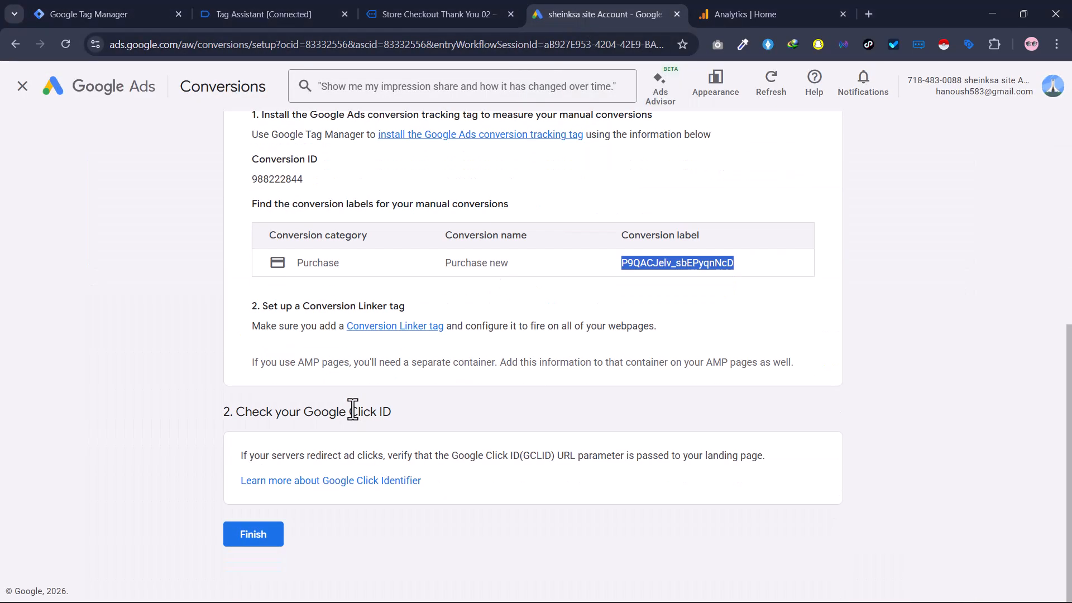
{"action": "left_click", "coordinate": [252, 534]}
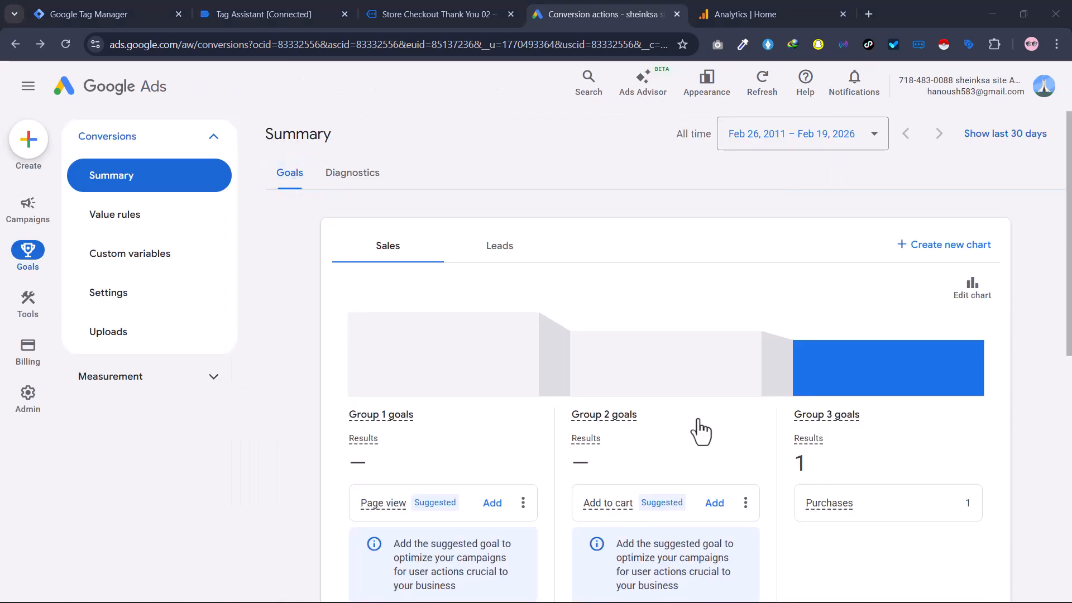
{"action": "scroll", "coordinate": [870, 363], "scroll_direction": "down", "scroll_amount": 2}
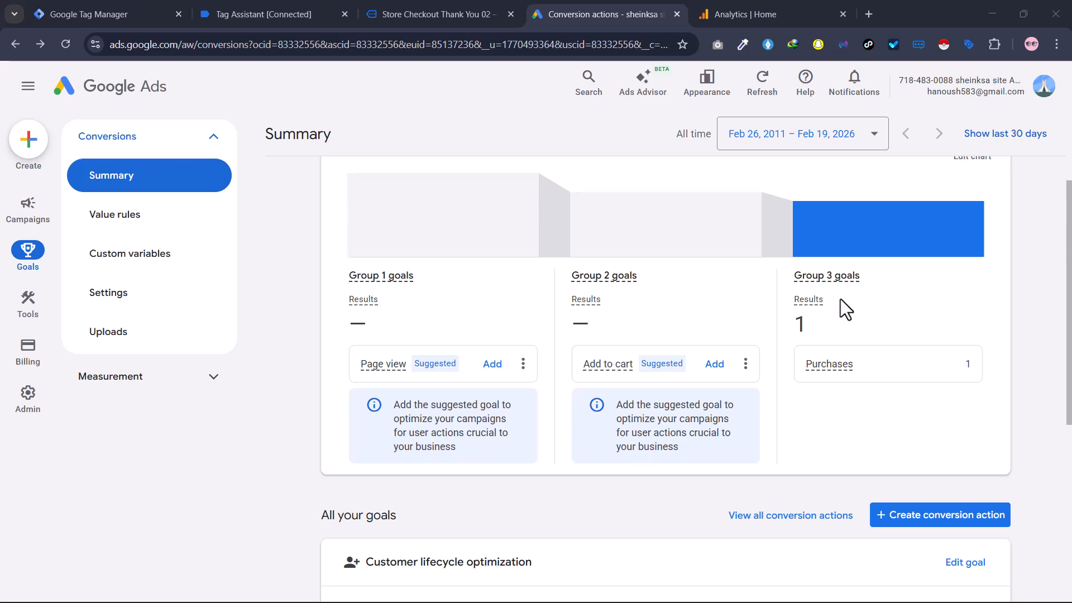
{"action": "scroll", "coordinate": [840, 299], "scroll_direction": "down", "scroll_amount": 4}
{"action": "scroll", "coordinate": [760, 294], "scroll_direction": "down", "scroll_amount": 3}
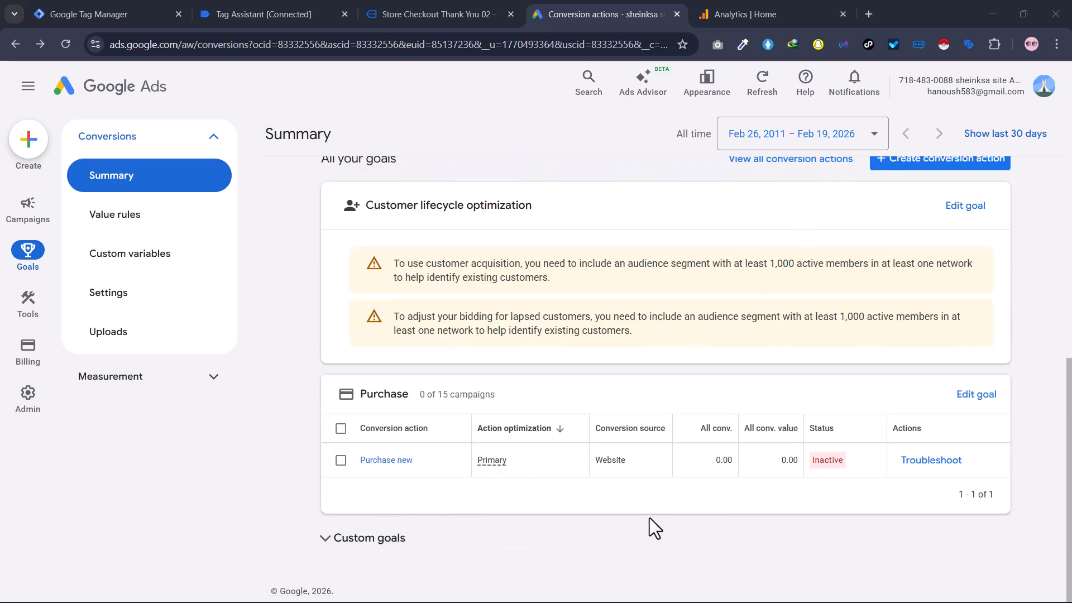
{"action": "mouse_move", "coordinate": [816, 423]}
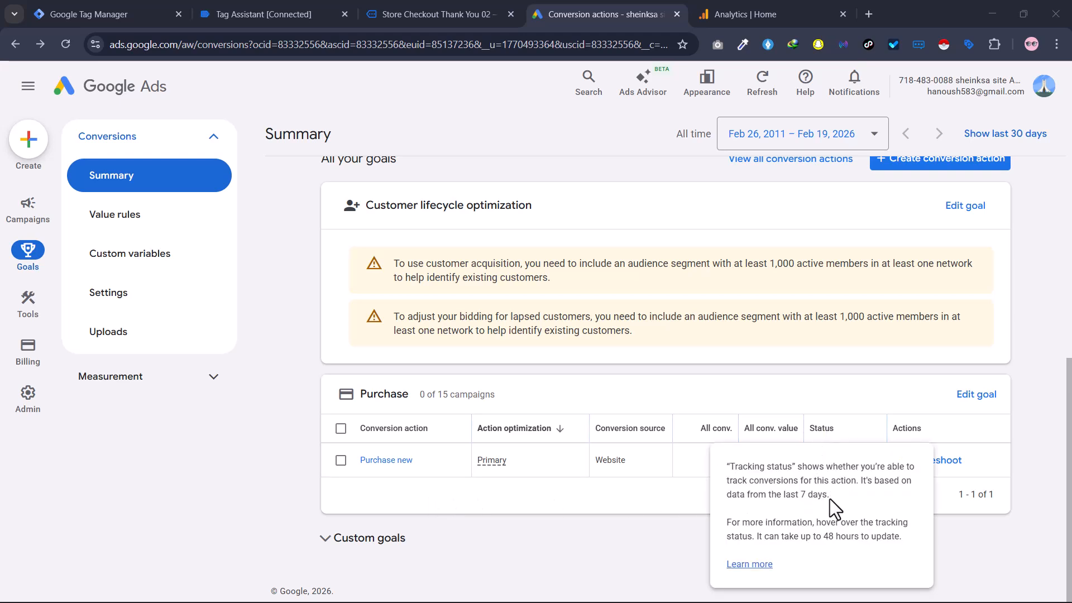